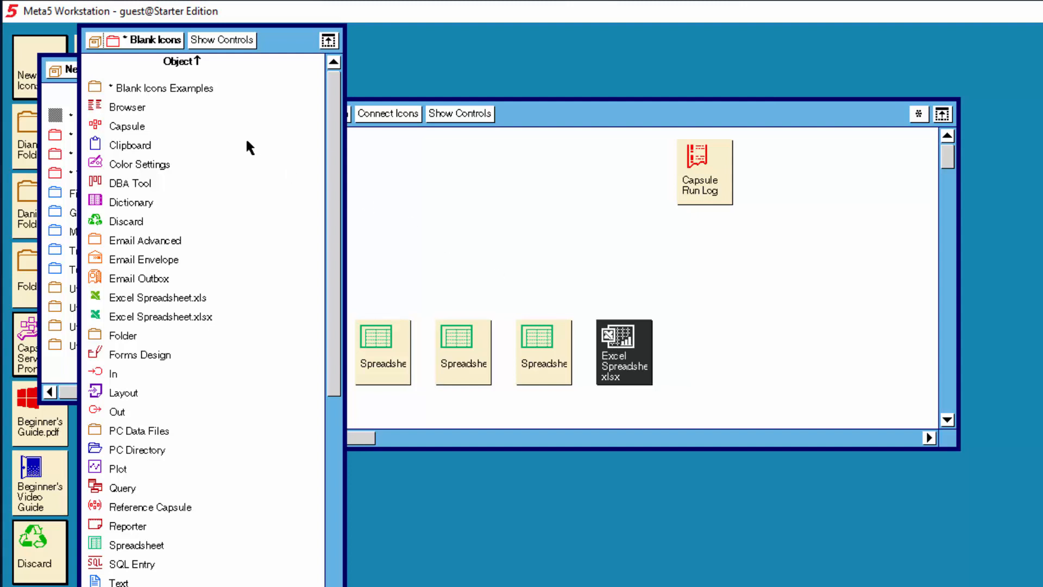
Add a Compress transformer from the Filter Data folder of Transformer Icons to the capsule, and close the New Icons windows.
click(154, 41)
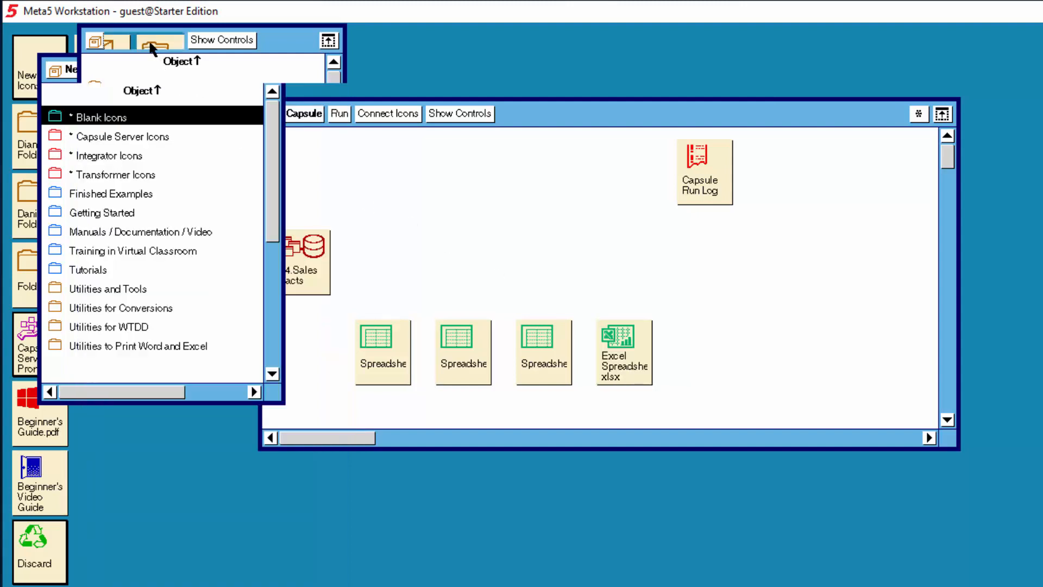
double_click(118, 175)
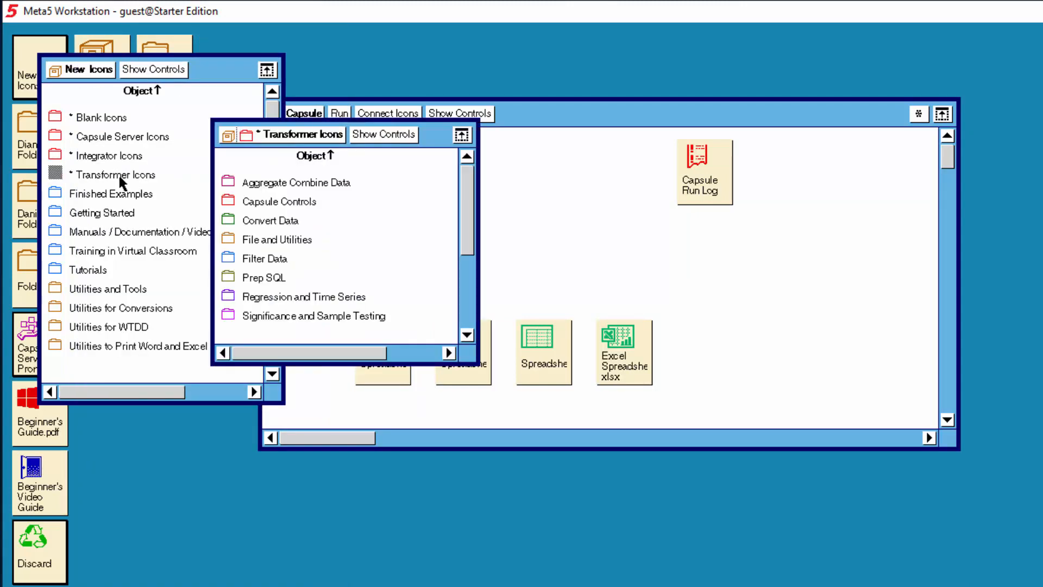
click(263, 266)
double_click(263, 267)
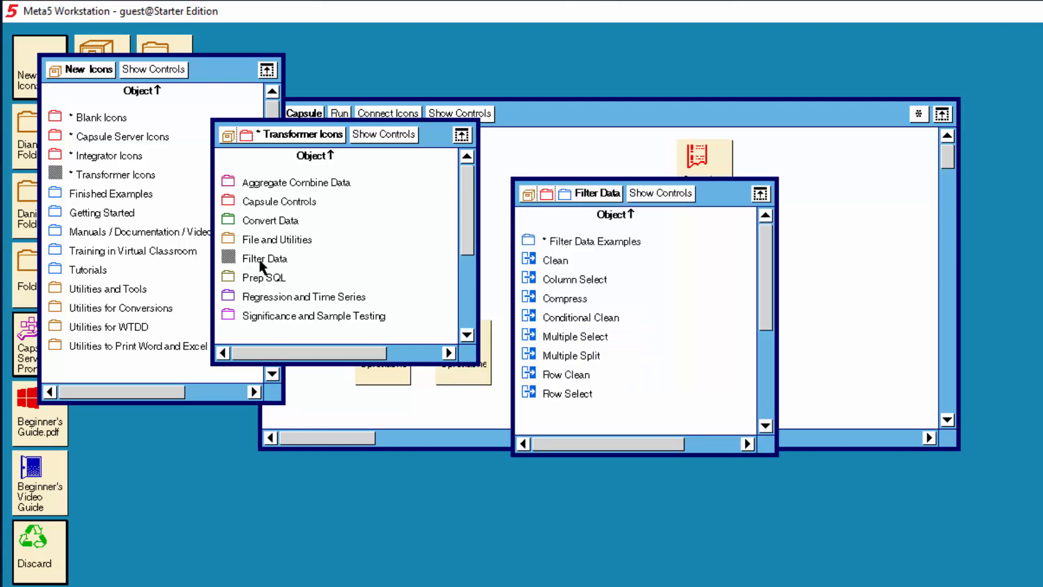
click(574, 306)
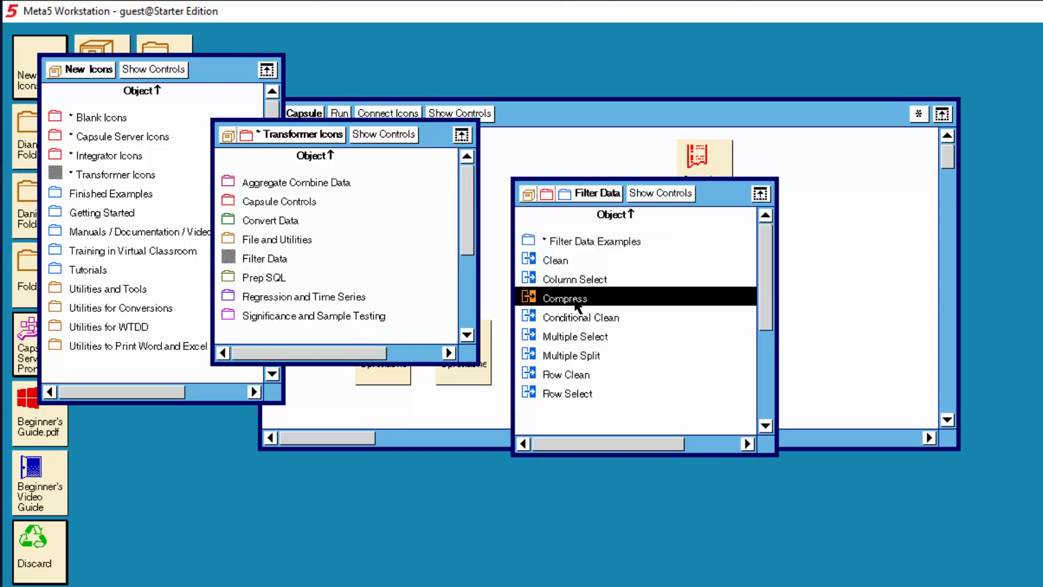
click(577, 306)
drag(599, 312, 861, 352)
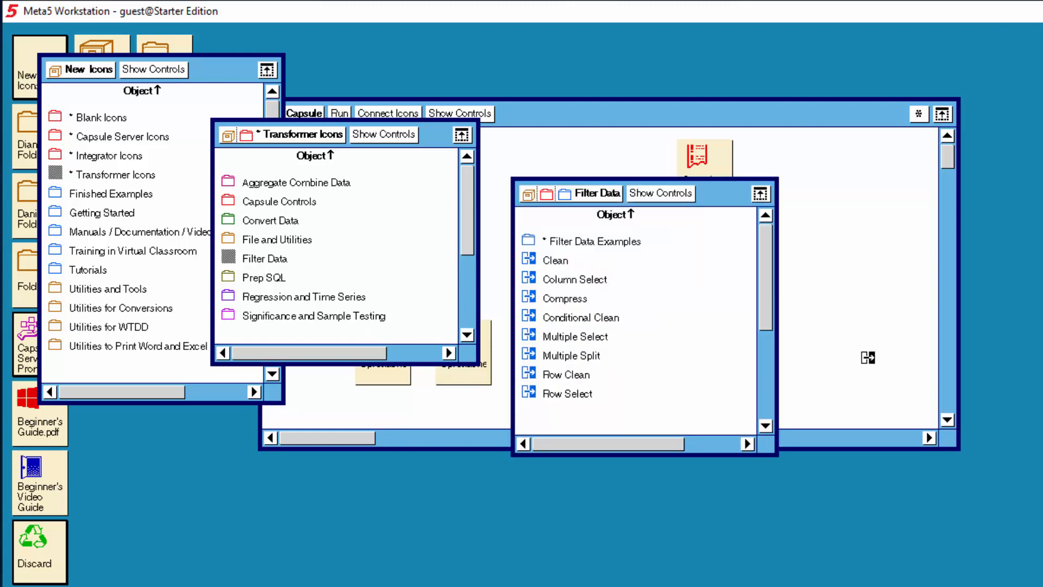
click(54, 70)
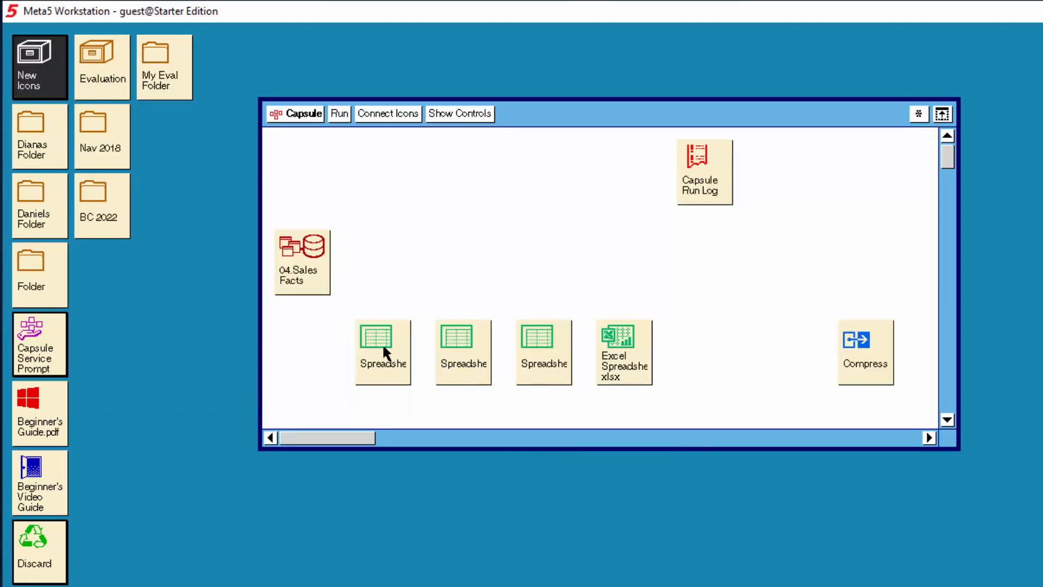
Line up Sales Facts, a spreadsheet, Compress, a second spreadsheet and the Excel spreadsheet in one row, with the third spreadsheet above the second.
drag(383, 344, 375, 258)
drag(461, 346, 457, 270)
drag(534, 362, 543, 192)
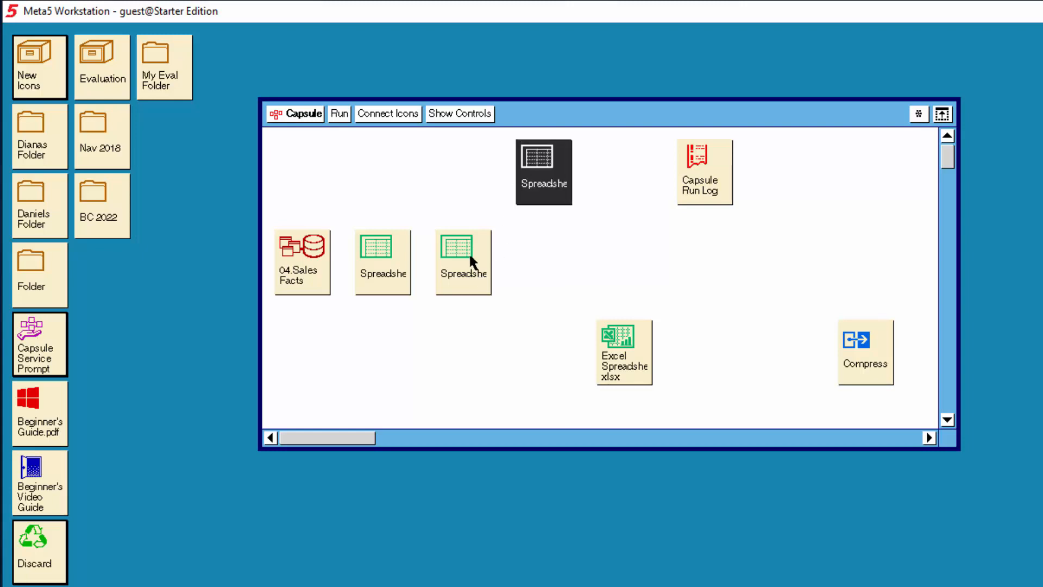
drag(472, 265, 540, 264)
drag(869, 353, 443, 247)
drag(622, 363, 620, 272)
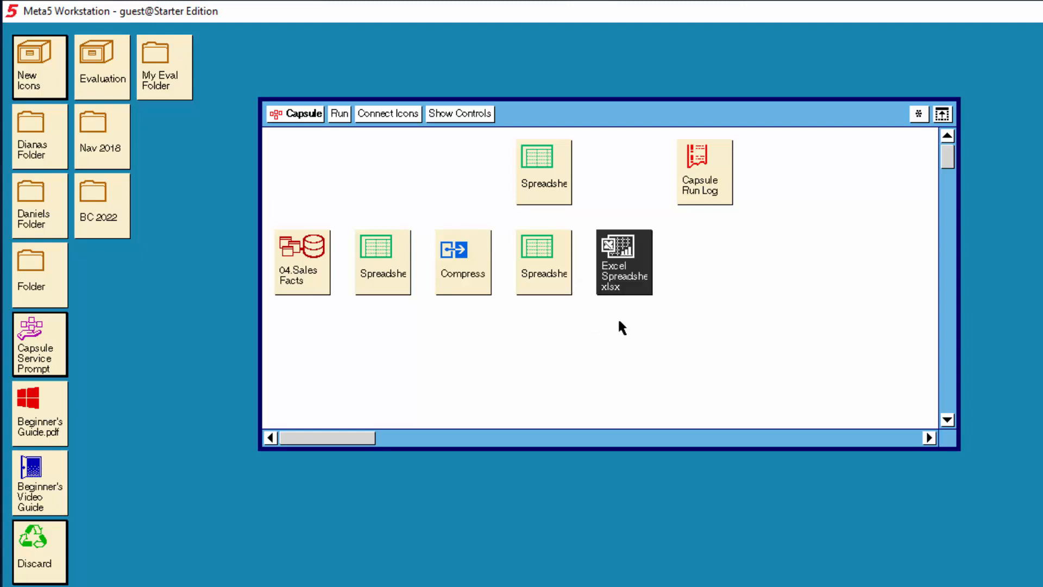
Open the capsule's Excel spreadsheet and define the name DataName_h for cells A1 through T1 of Sheet1.
click(622, 278)
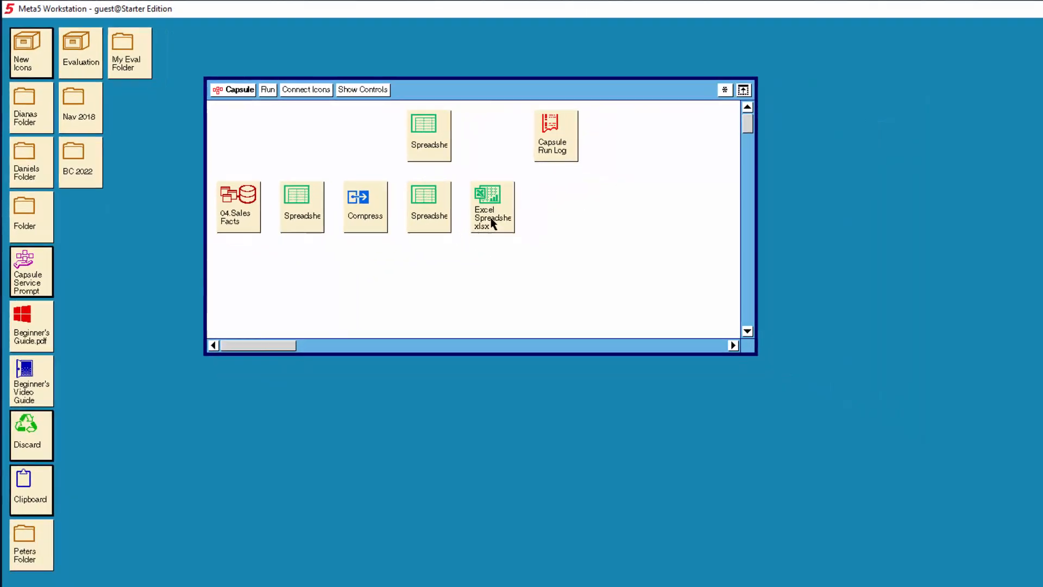
double_click(493, 223)
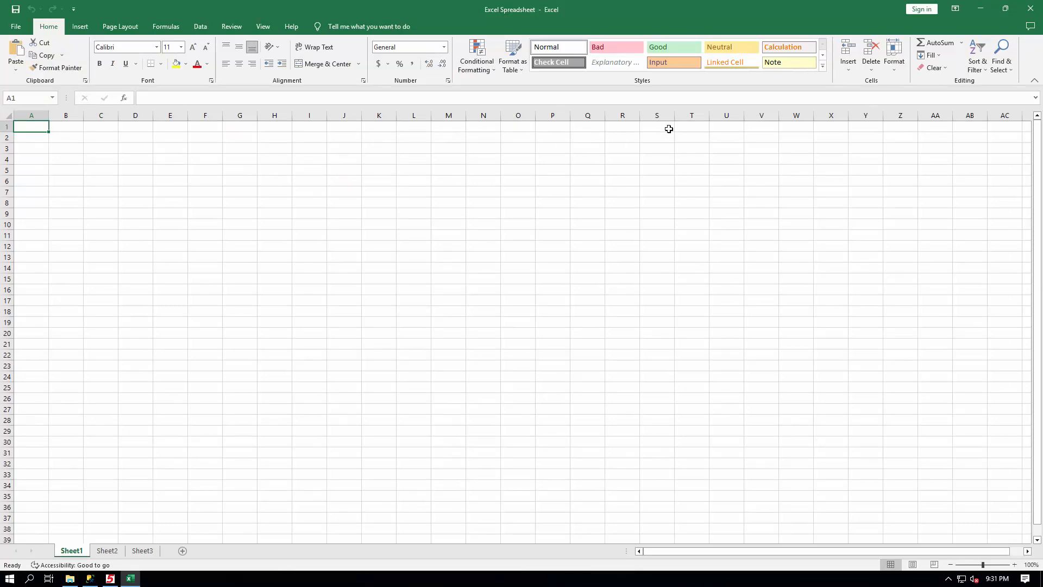
shift+click(692, 128)
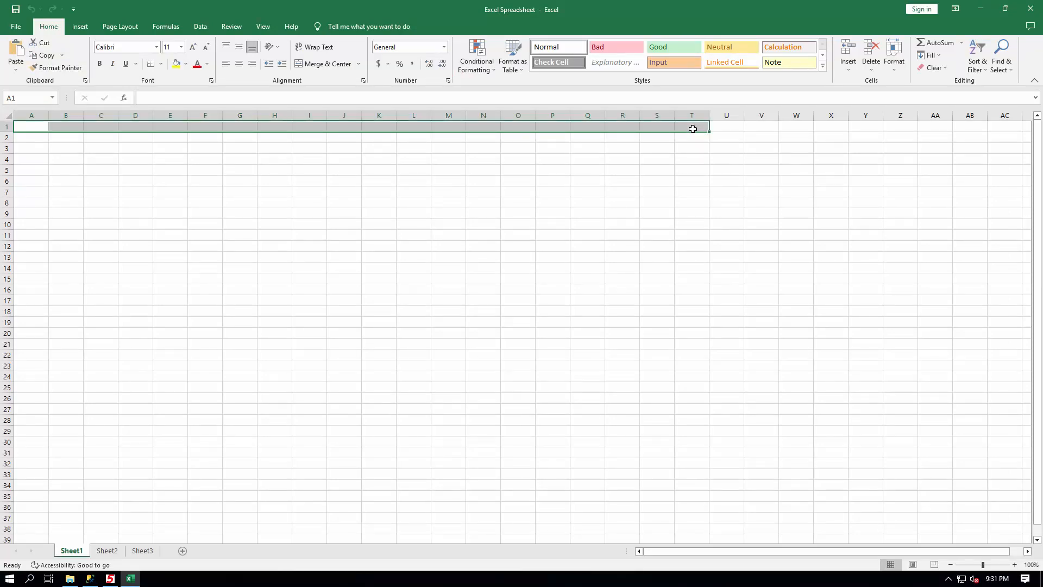
right_click(693, 129)
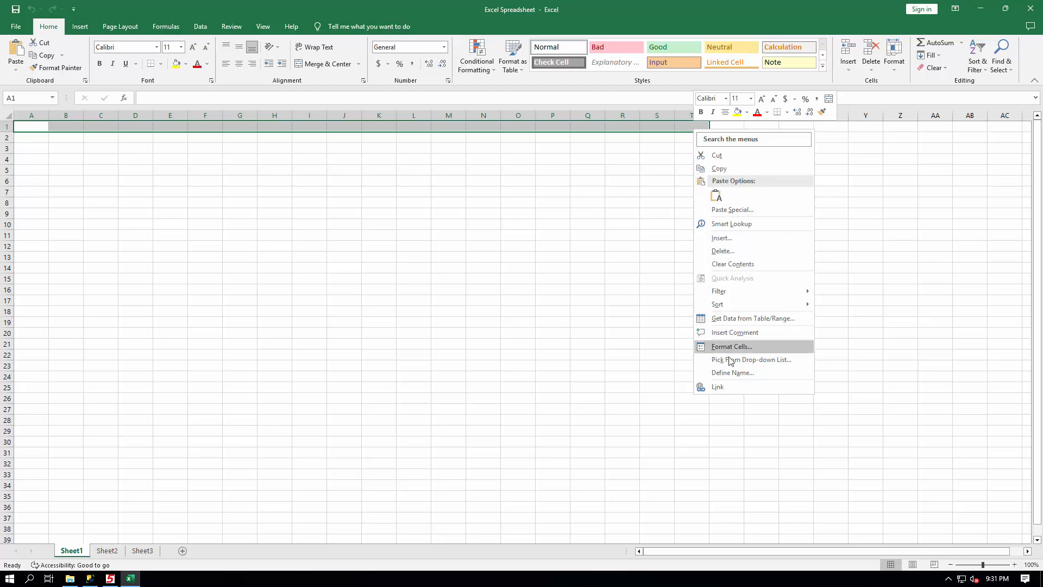
click(734, 374)
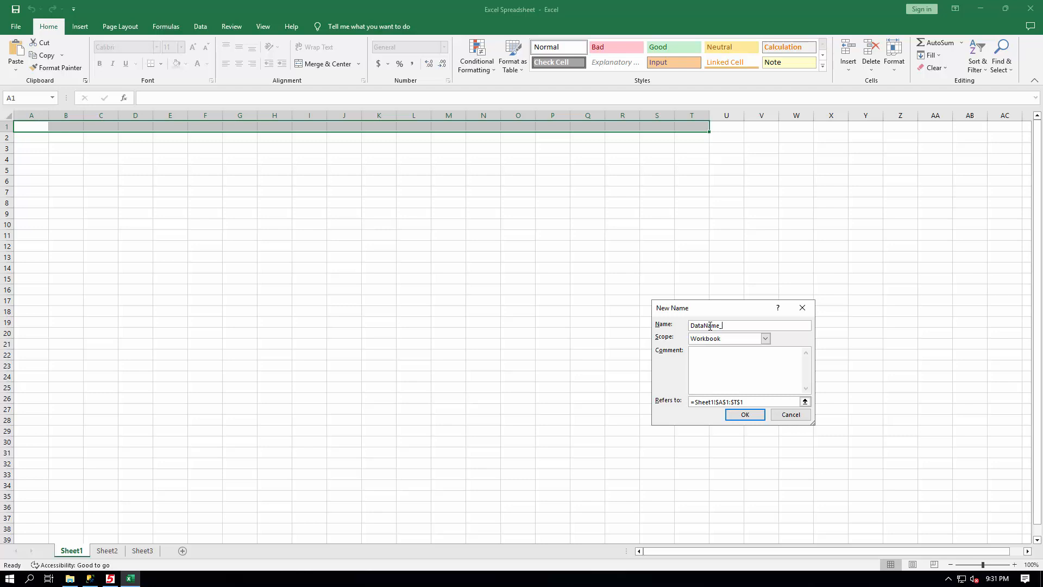
click(742, 415)
click(743, 416)
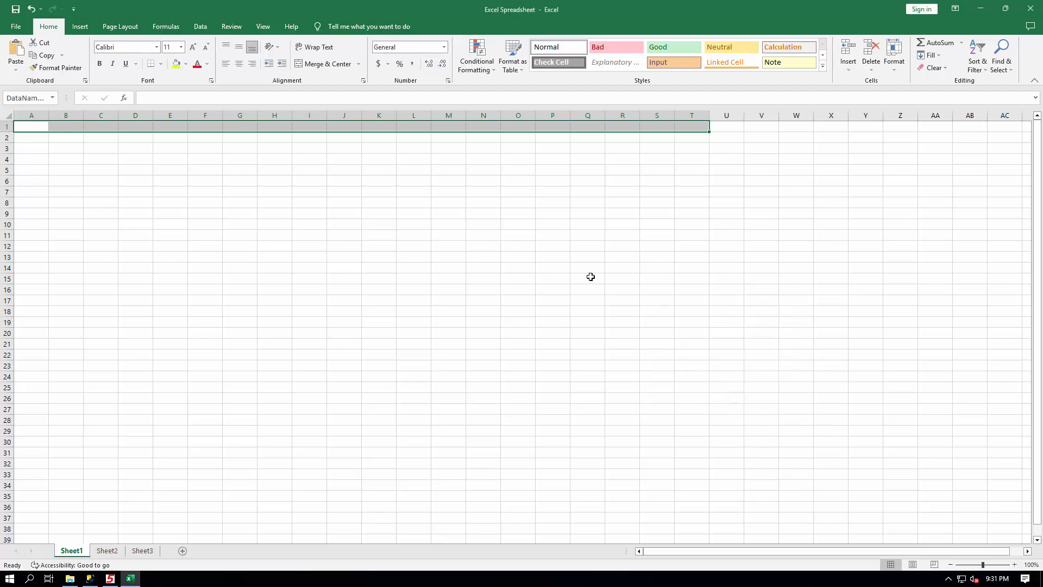
Define the name DataName_d for cells A2 through T2.
click(39, 137)
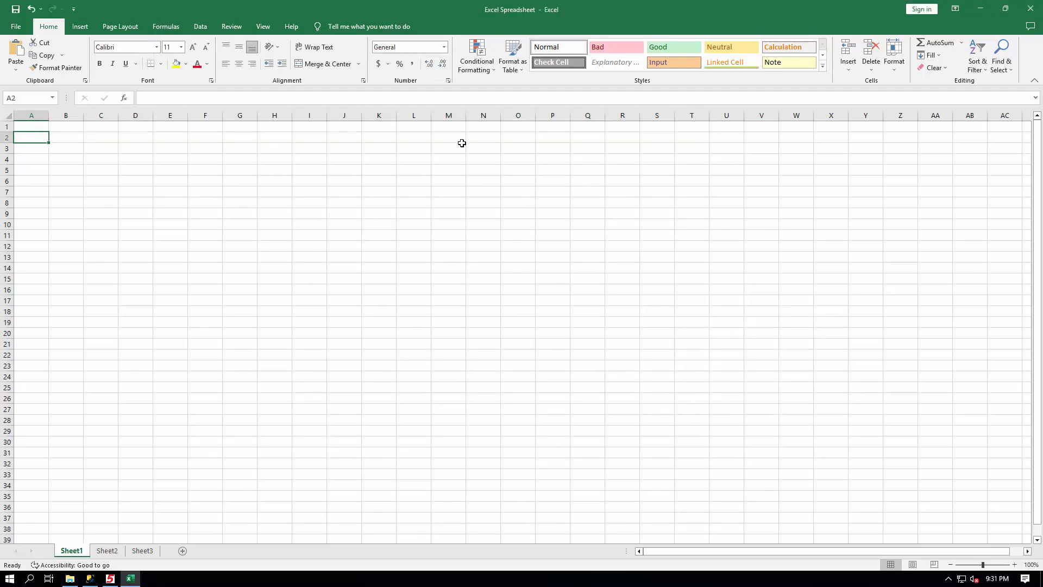
shift+click(692, 139)
right_click(692, 140)
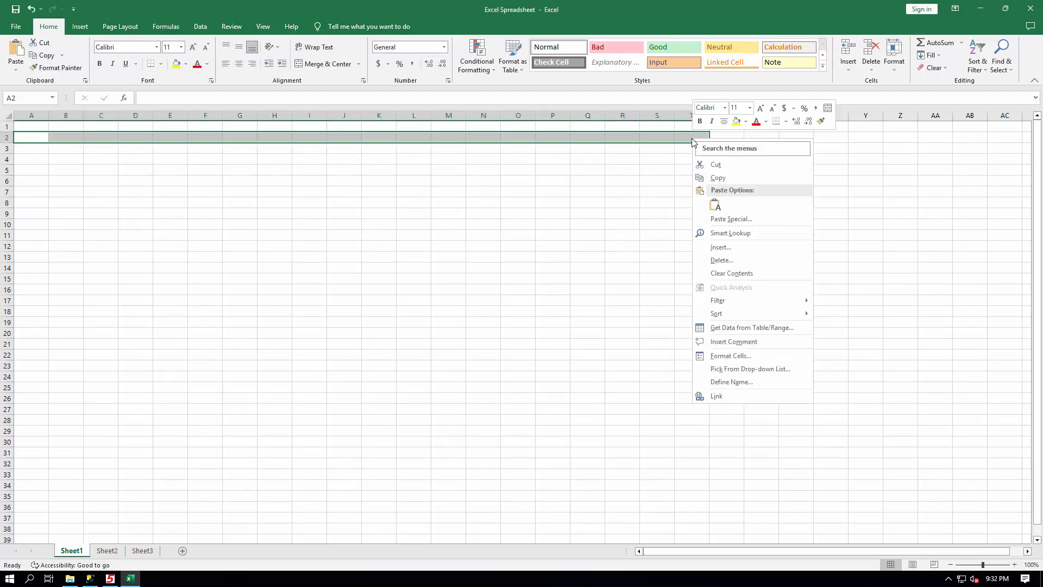
click(729, 382)
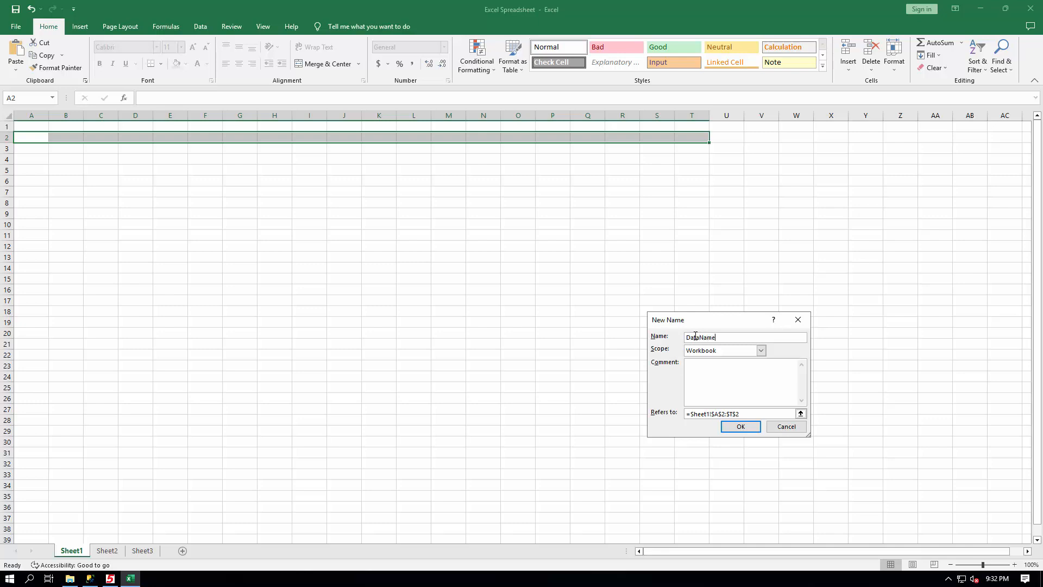
text(DataName_d)
click(742, 428)
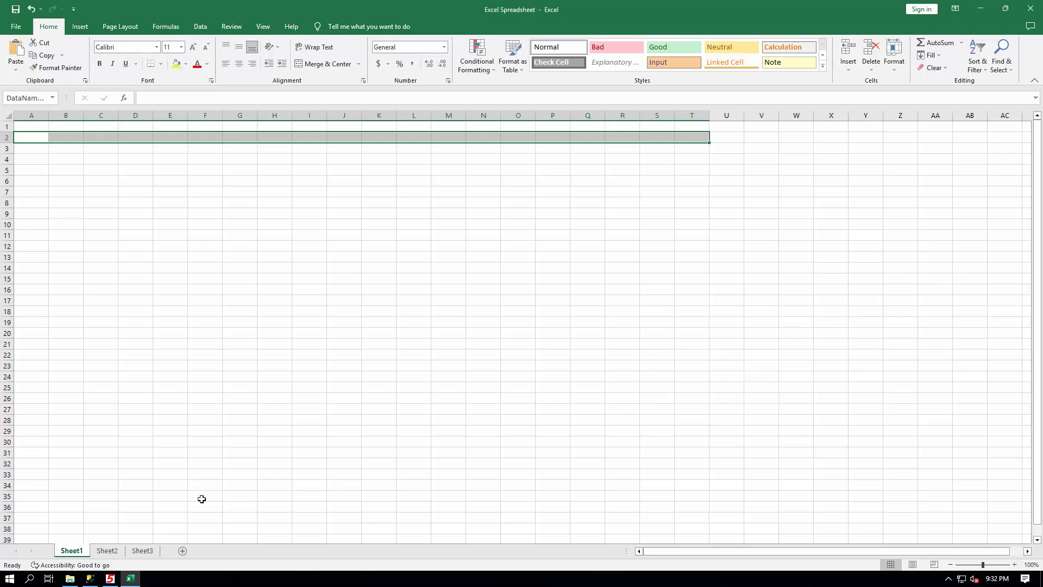
Rename the Sheet1 worksheet as DataName_s.
double_click(77, 554)
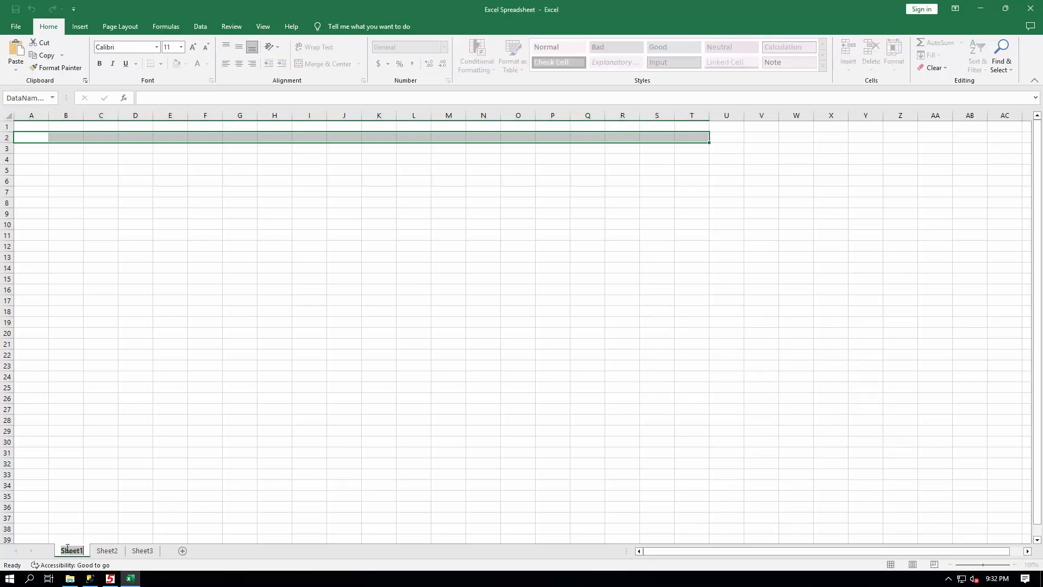
text(DataNam)
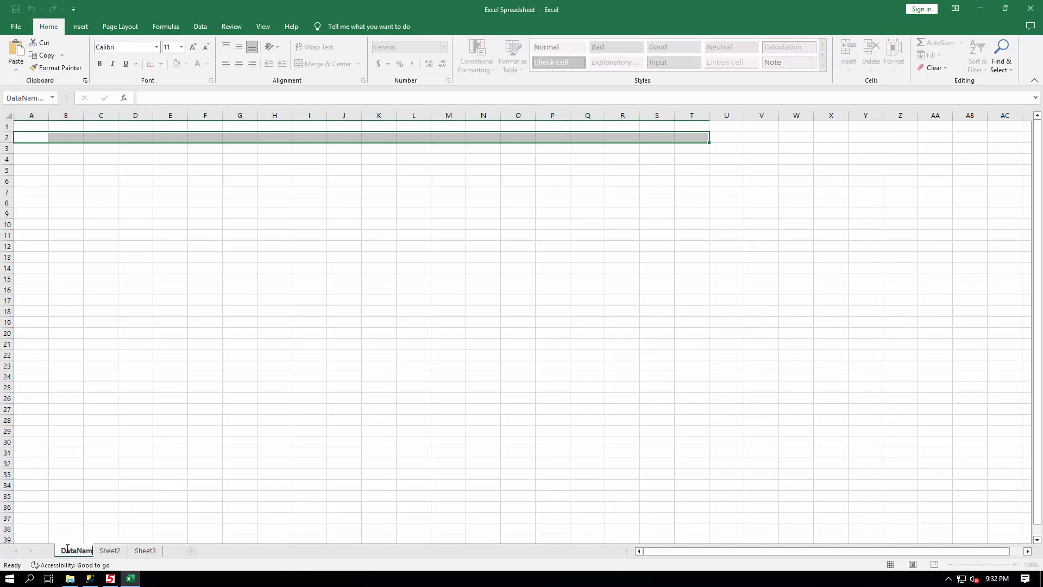
text(e_s)
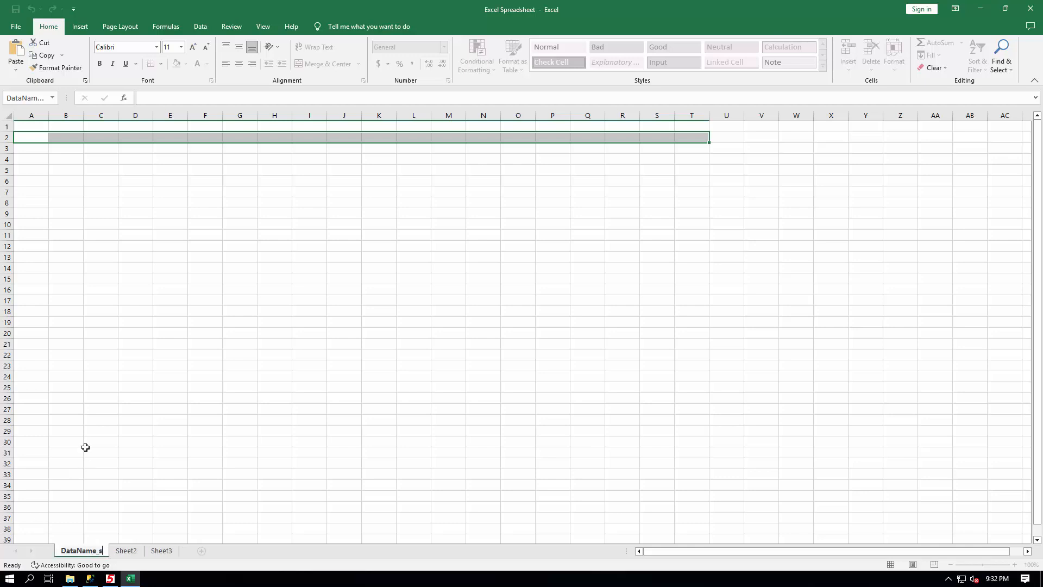
click(127, 408)
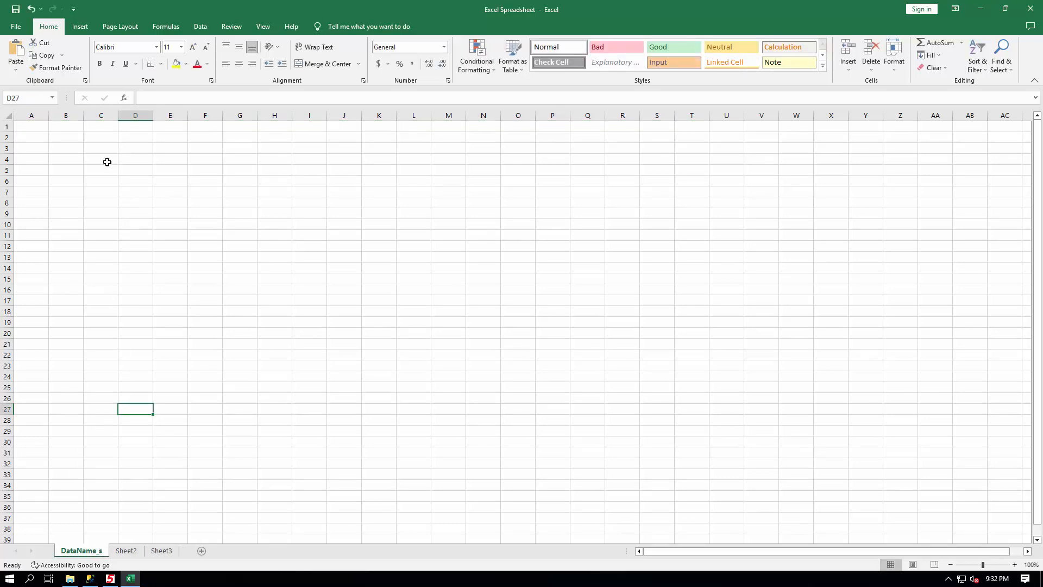
Check the ranges named DataName_h and DataName_d, and close the workbook with its changes saved.
click(52, 98)
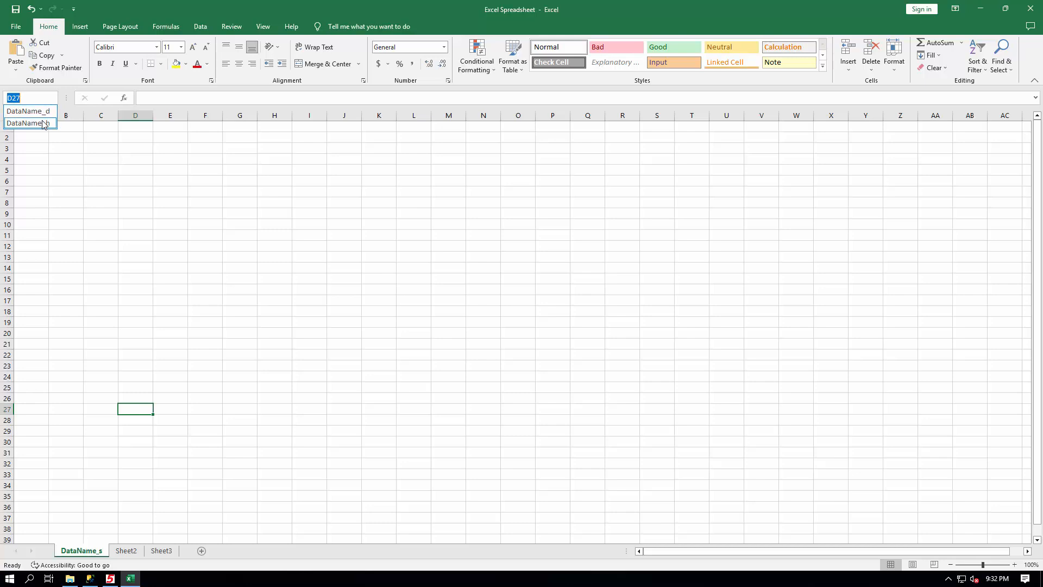
click(44, 124)
click(52, 99)
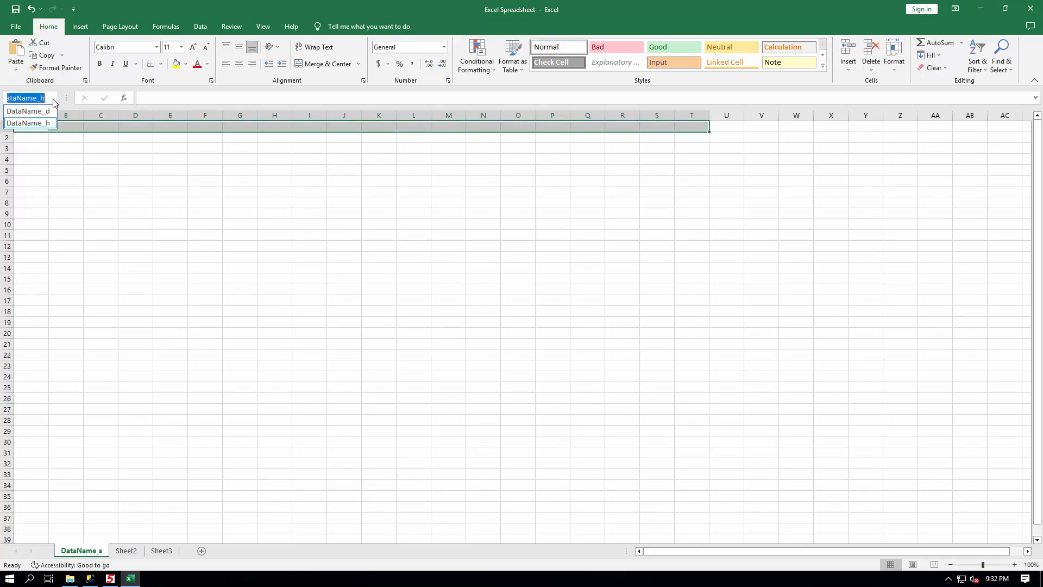
click(47, 114)
click(85, 181)
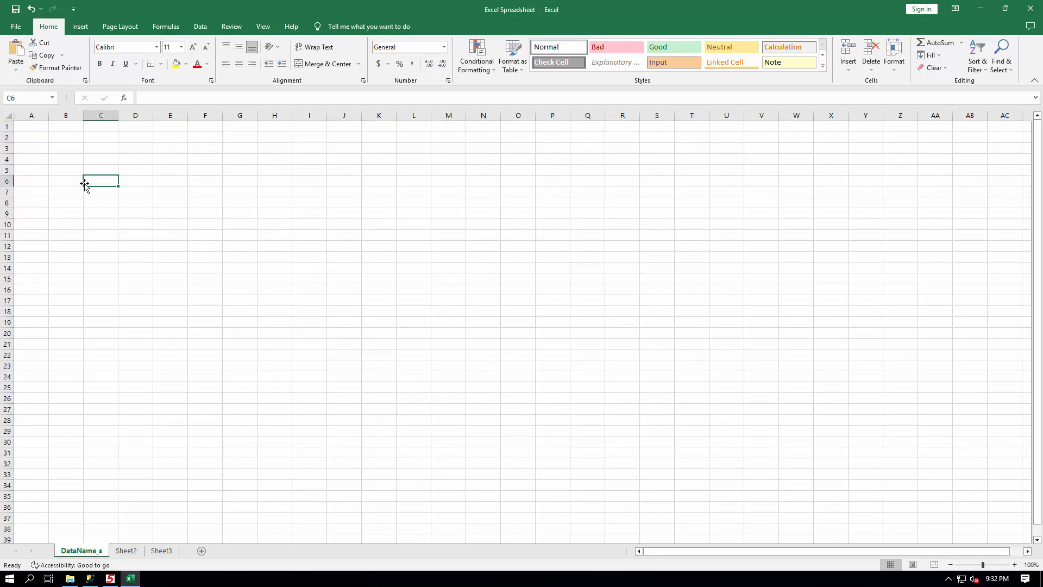
click(1031, 8)
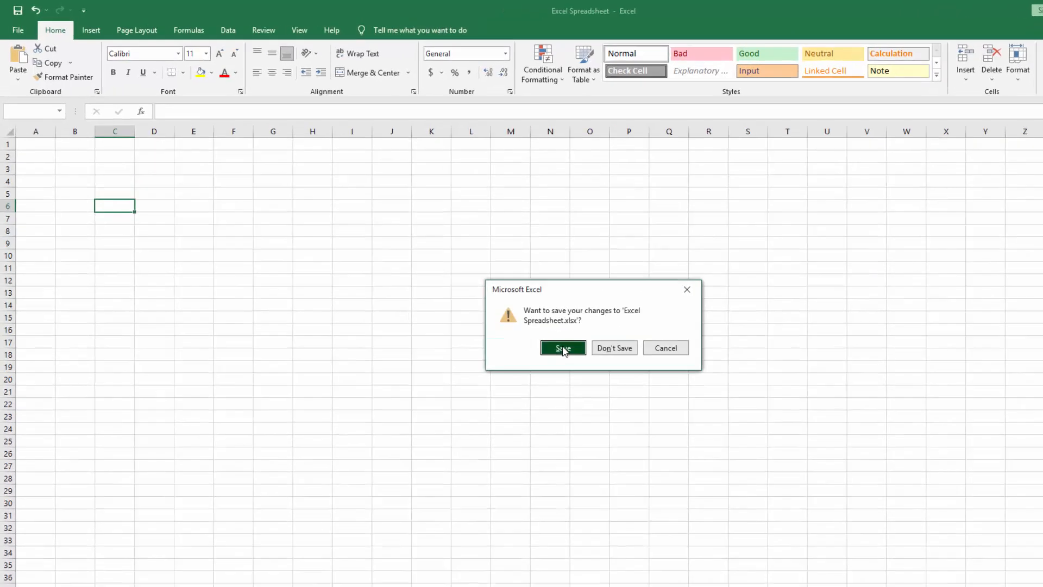
click(494, 305)
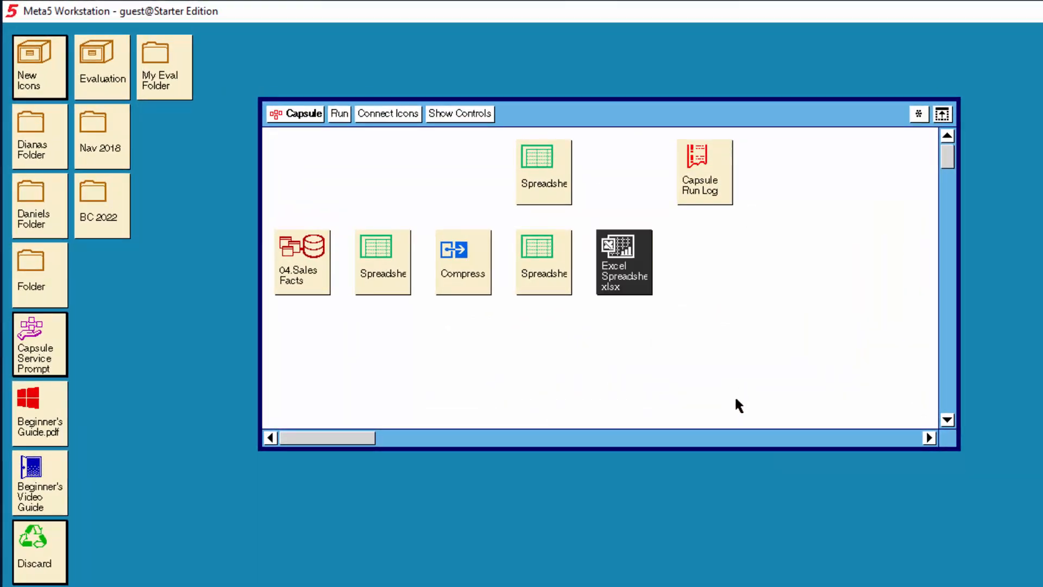
Set the general qualifier of the 04.Sales Facts query to 0 = 1, show its data, and close the query.
click(308, 273)
click(308, 273)
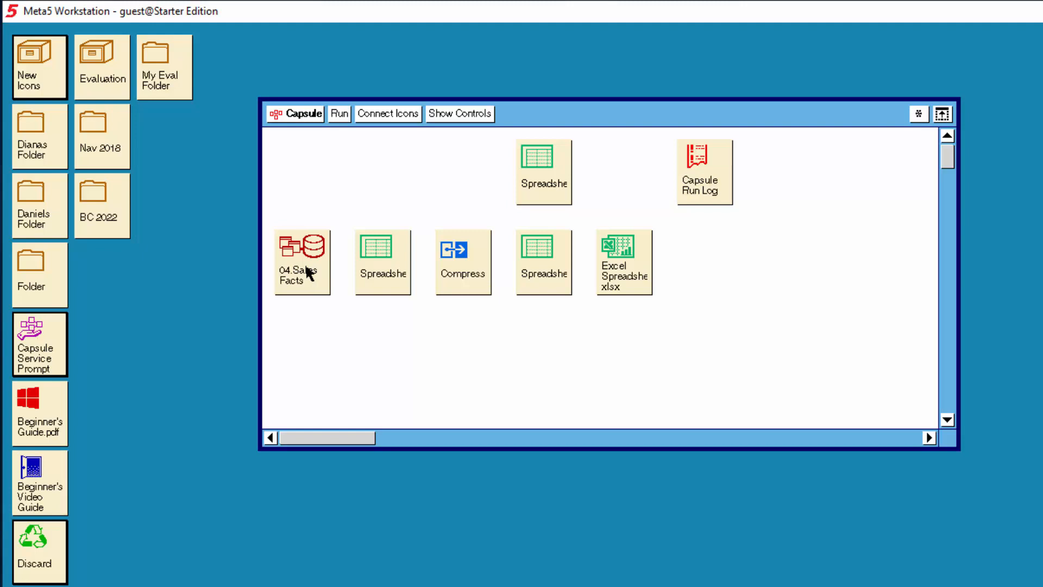
double_click(309, 274)
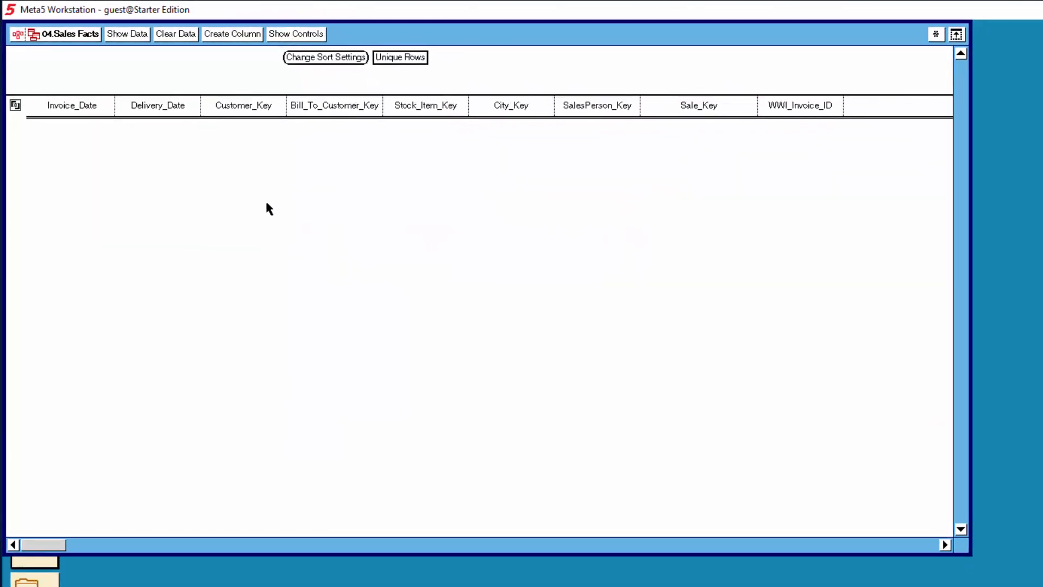
click(247, 31)
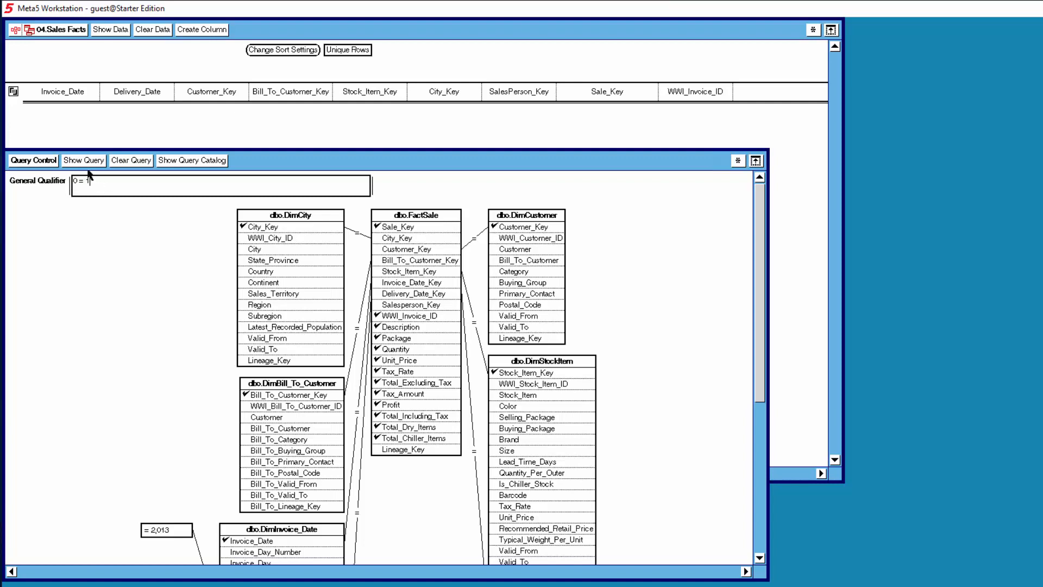
click(48, 160)
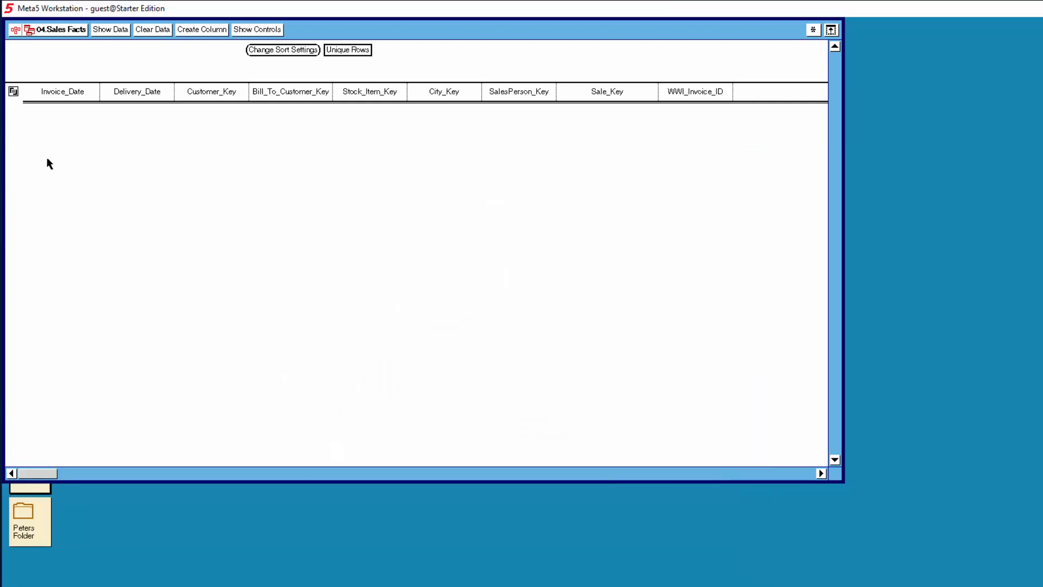
click(114, 31)
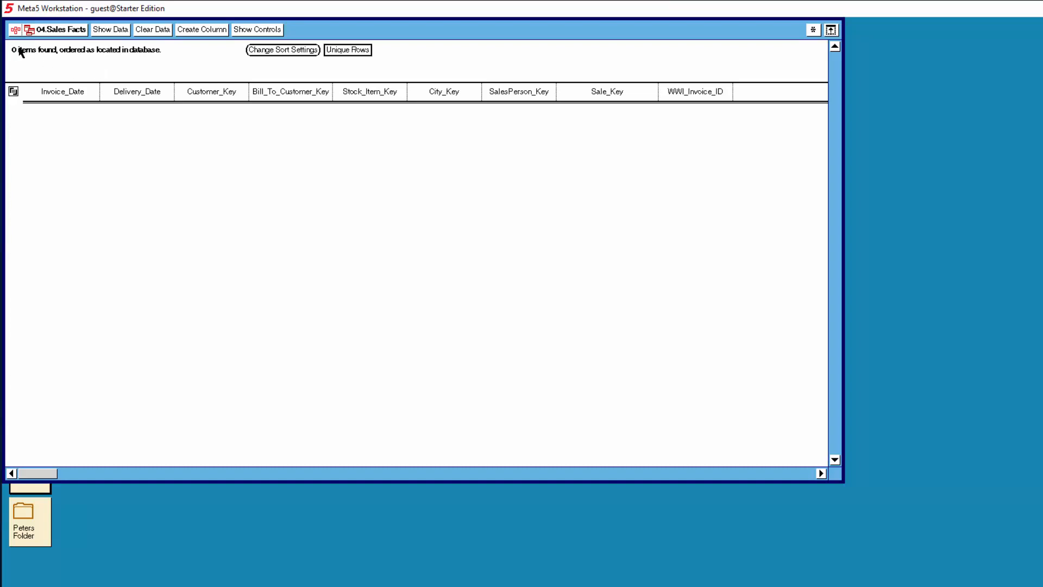
click(63, 33)
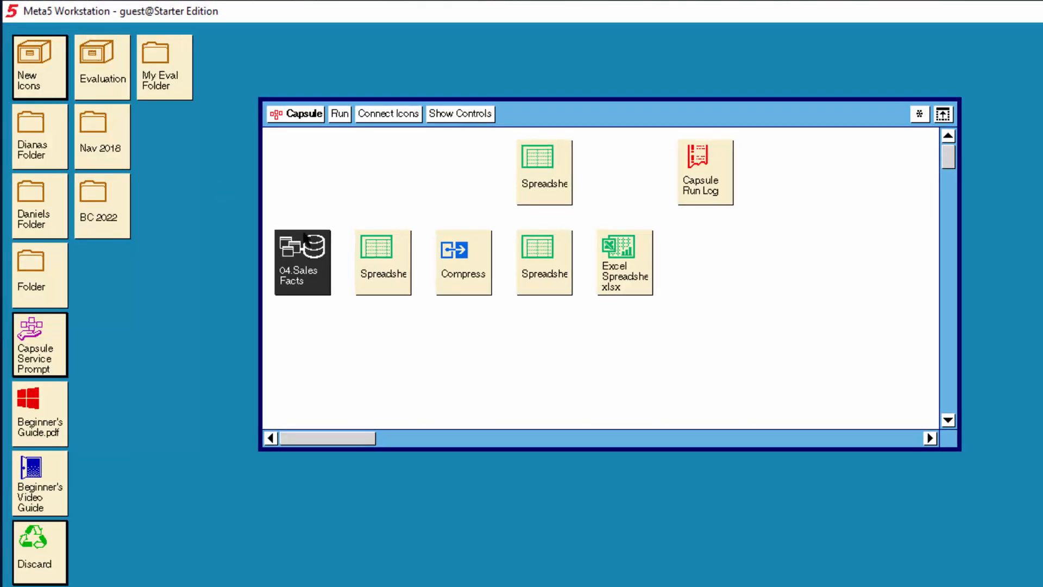
Connect the 04.Sales Facts query to the spreadsheet in the upper row of the capsule.
click(402, 180)
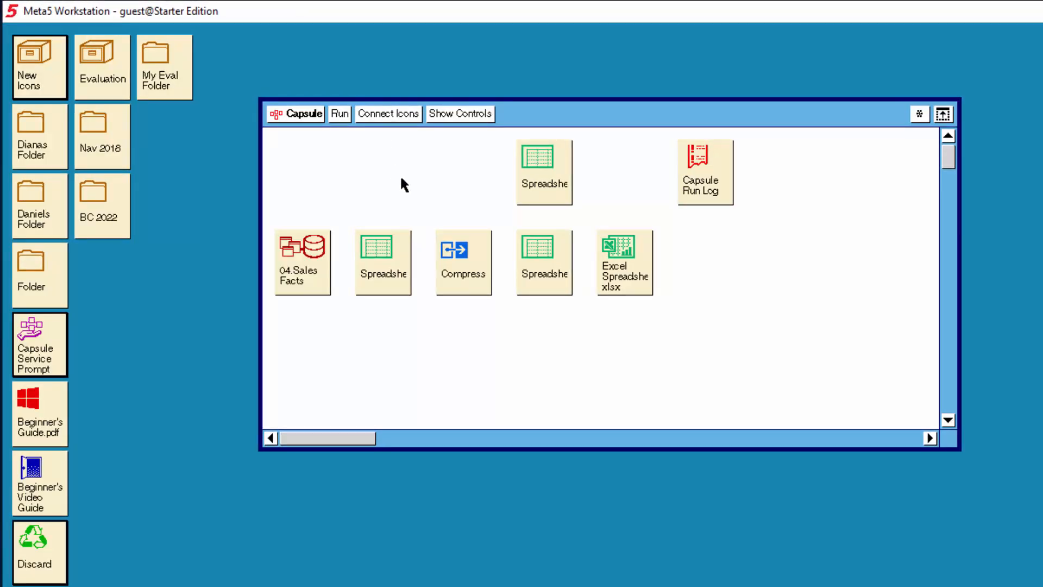
click(539, 186)
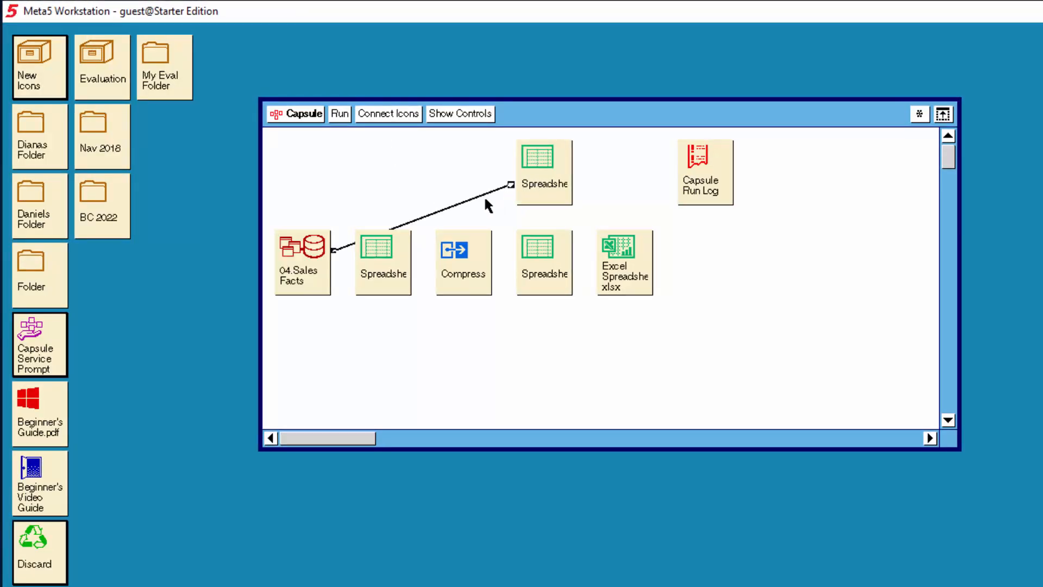
Rename the spreadsheet in the capsule's upper row as Headers.
right_click(540, 188)
click(542, 211)
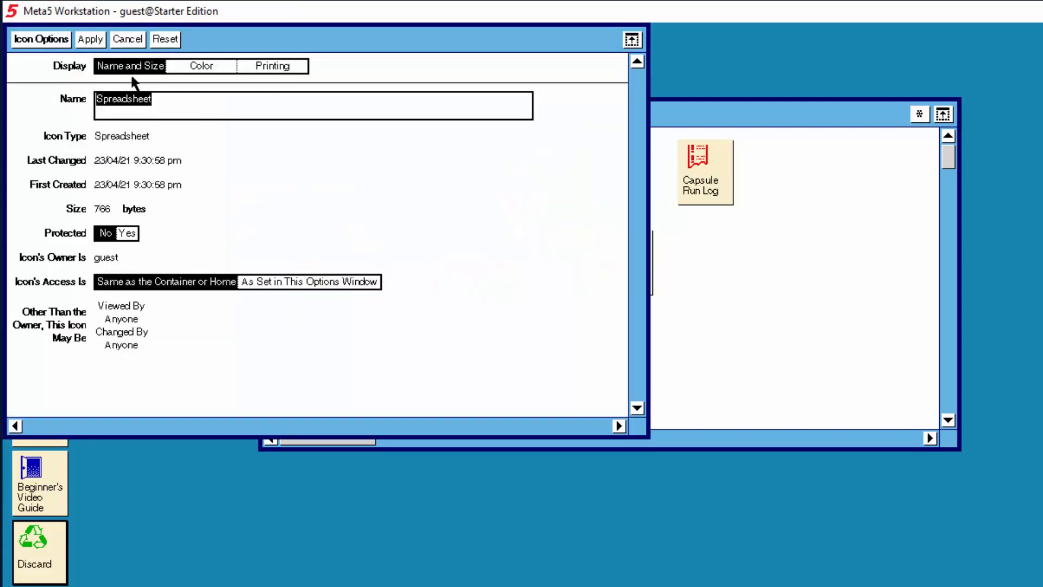
text(Headers)
click(55, 41)
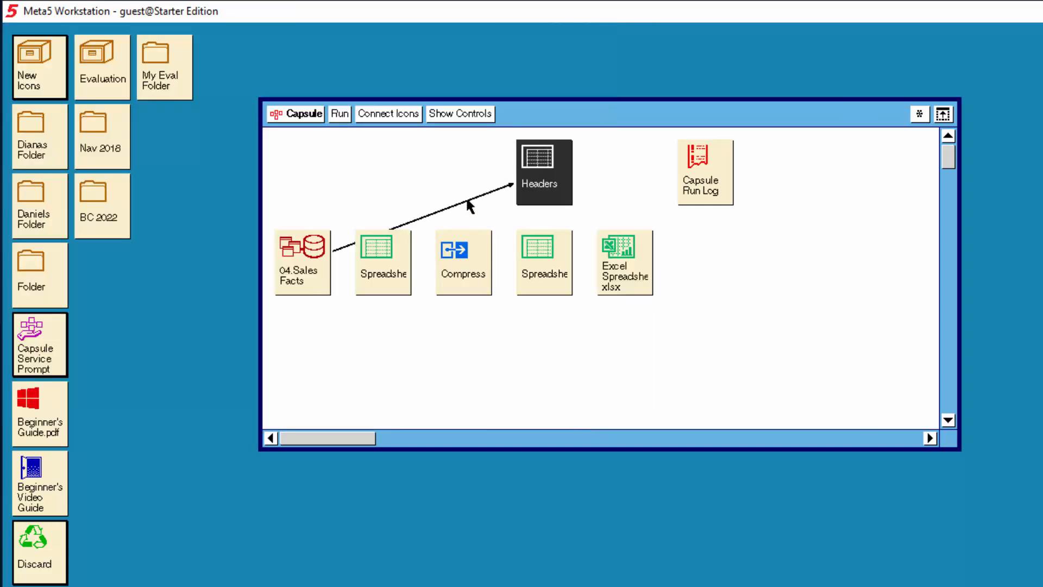
Run the capsule from the 04.Sales Facts query, examine the column names in the Headers spreadsheet, and close it.
click(313, 246)
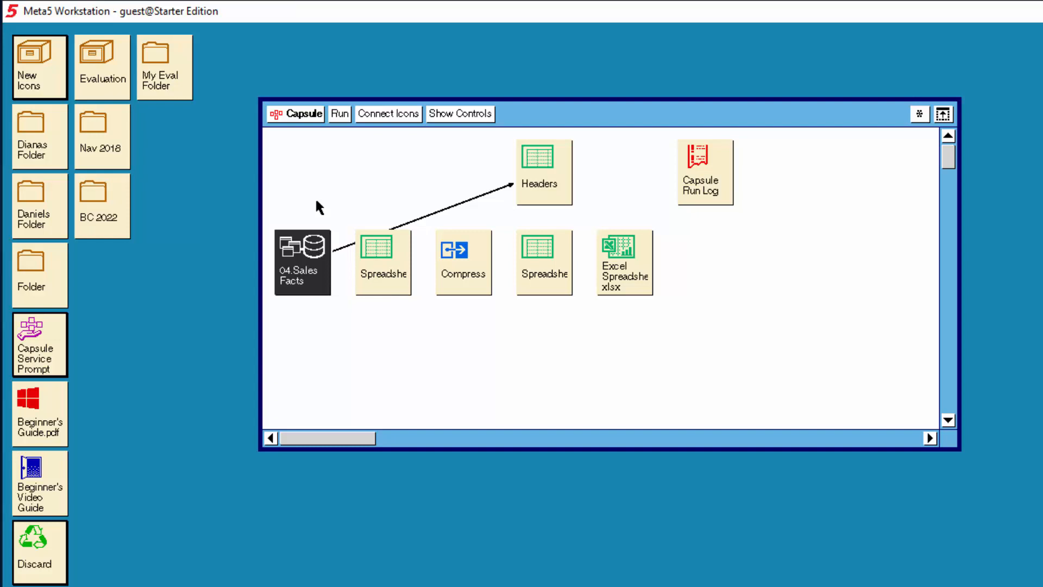
click(339, 114)
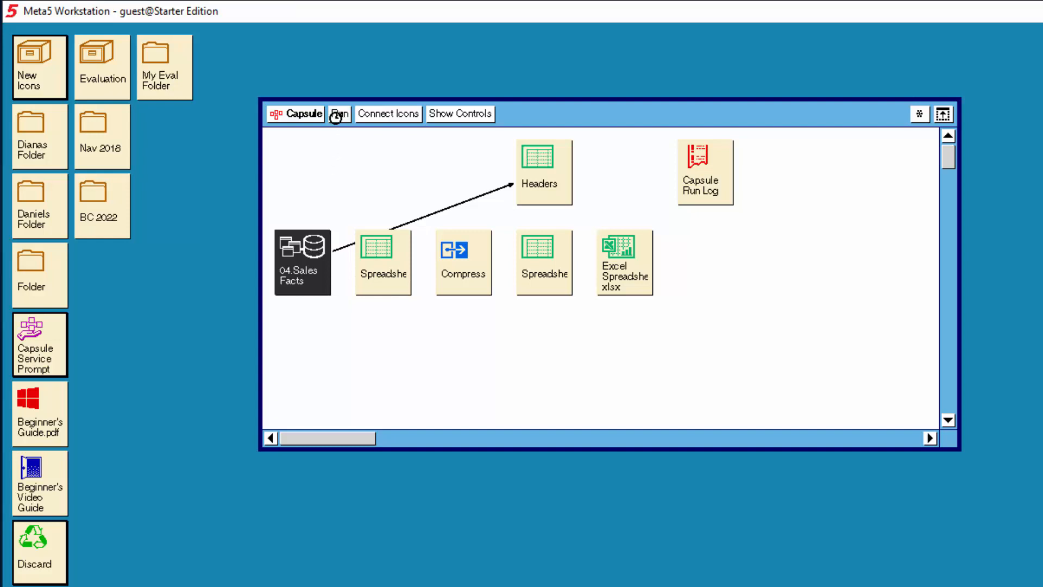
double_click(546, 179)
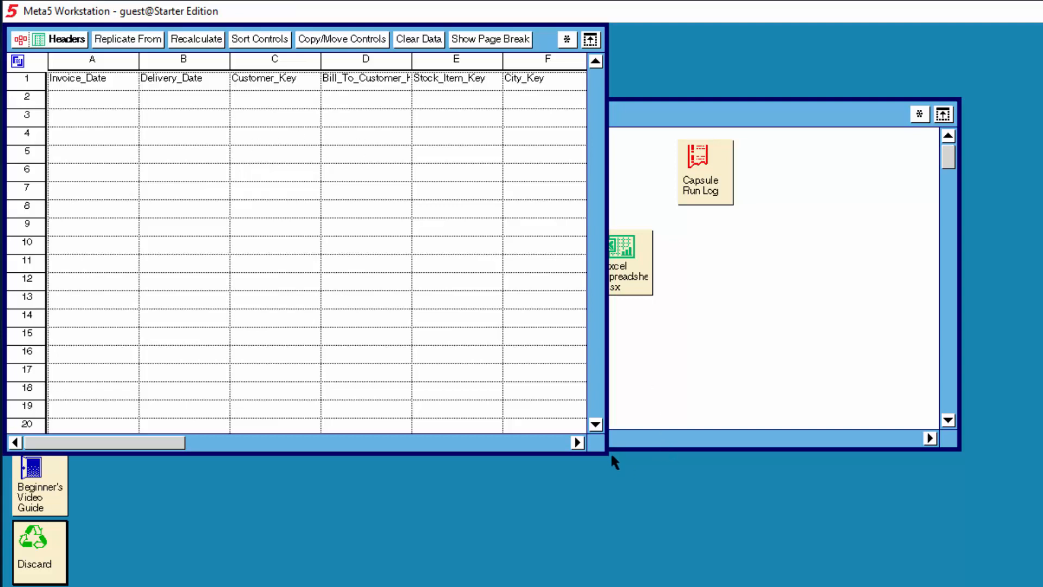
drag(622, 459, 857, 495)
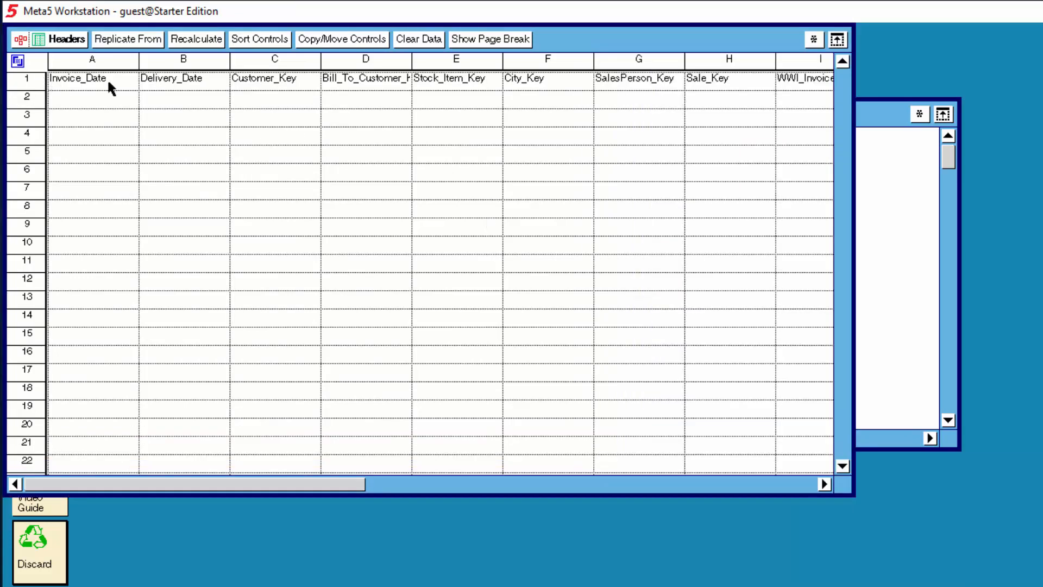
click(797, 487)
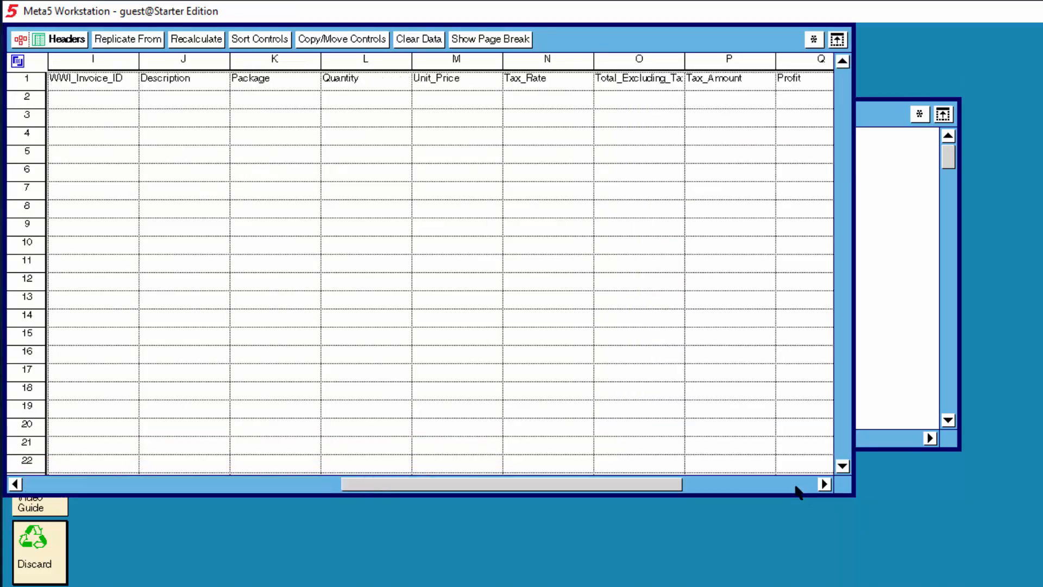
click(797, 488)
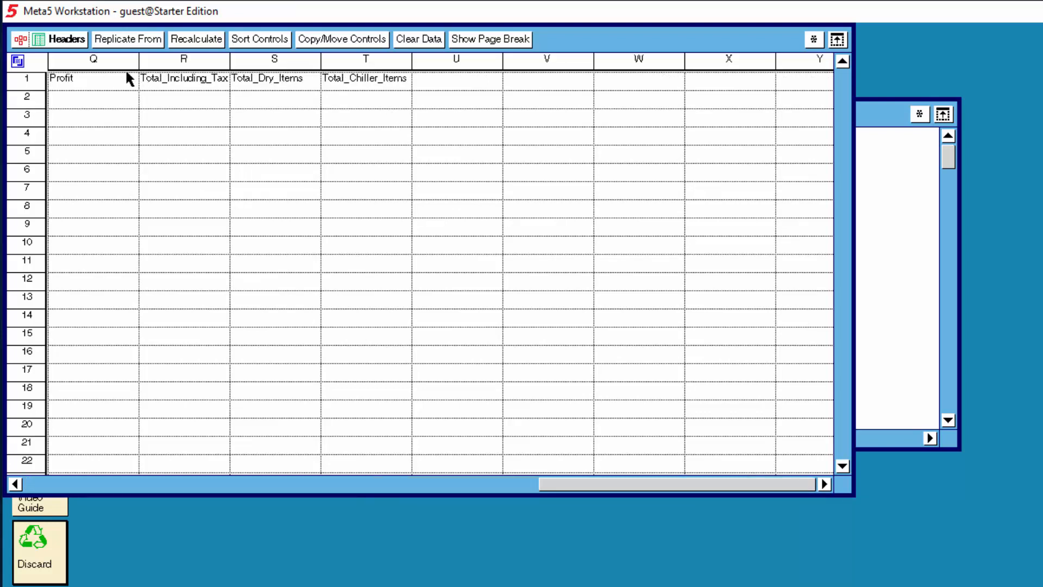
click(77, 47)
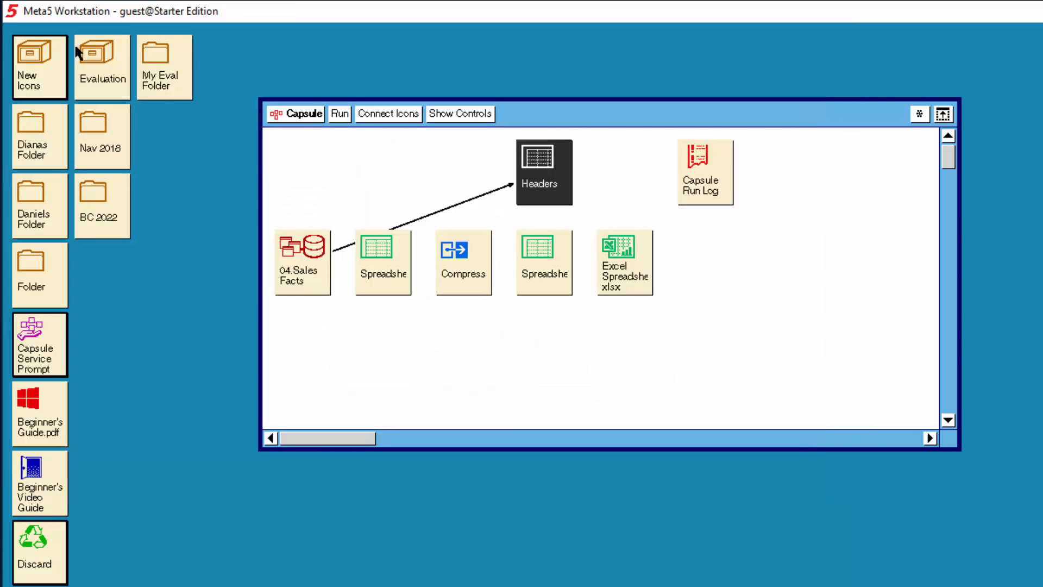
Delete the arrow from 04.Sales Facts to Headers and connect Headers to Excel Spreadsheet.xlsx.
click(483, 187)
click(482, 166)
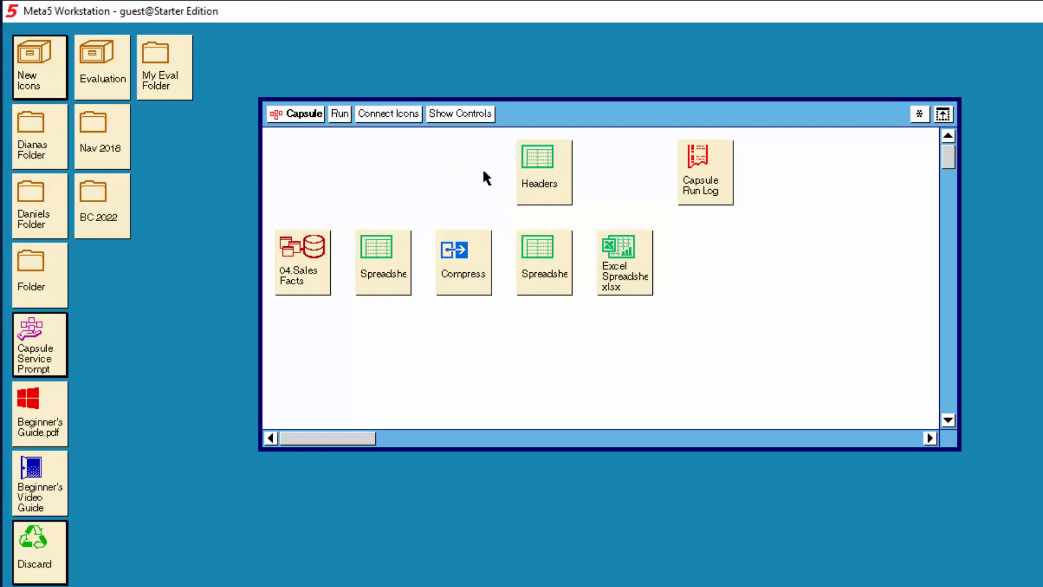
click(539, 186)
click(384, 121)
click(624, 273)
Set the destination area of the Headers-to-Excel arrow to Other with the region name DataName_h, and apply it.
click(583, 216)
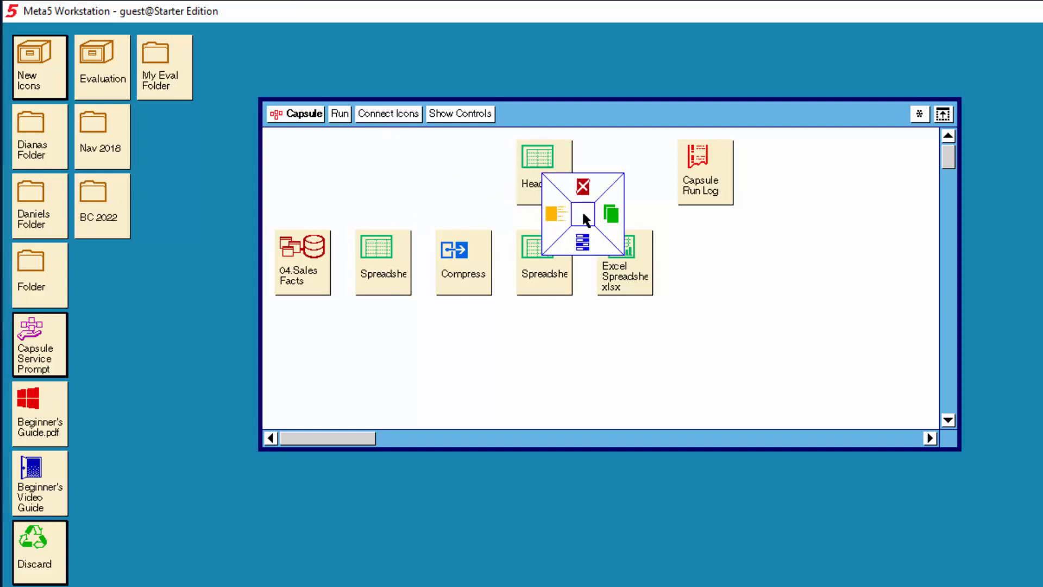
click(583, 244)
click(202, 287)
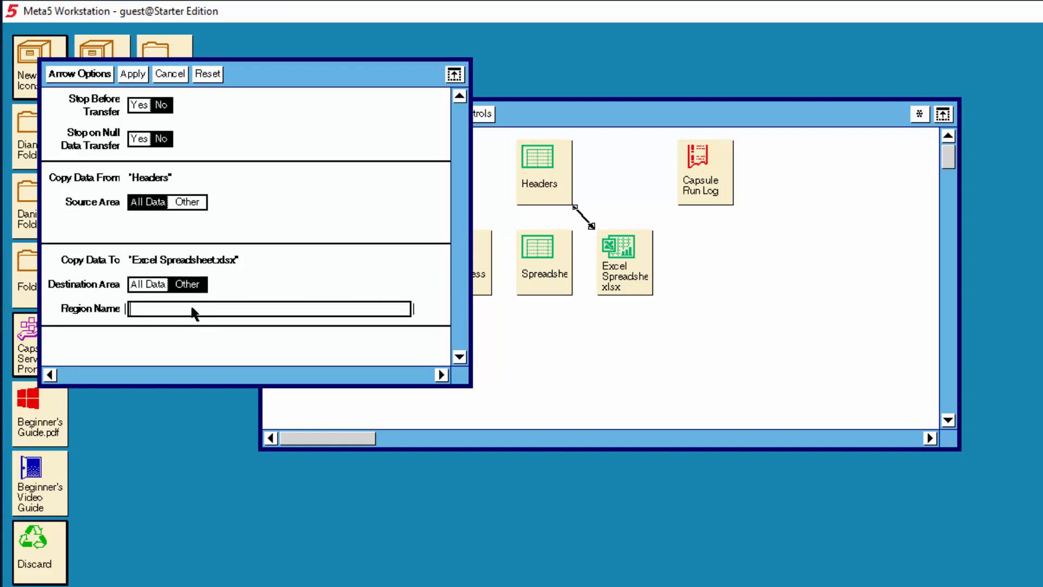
text(DataName_h)
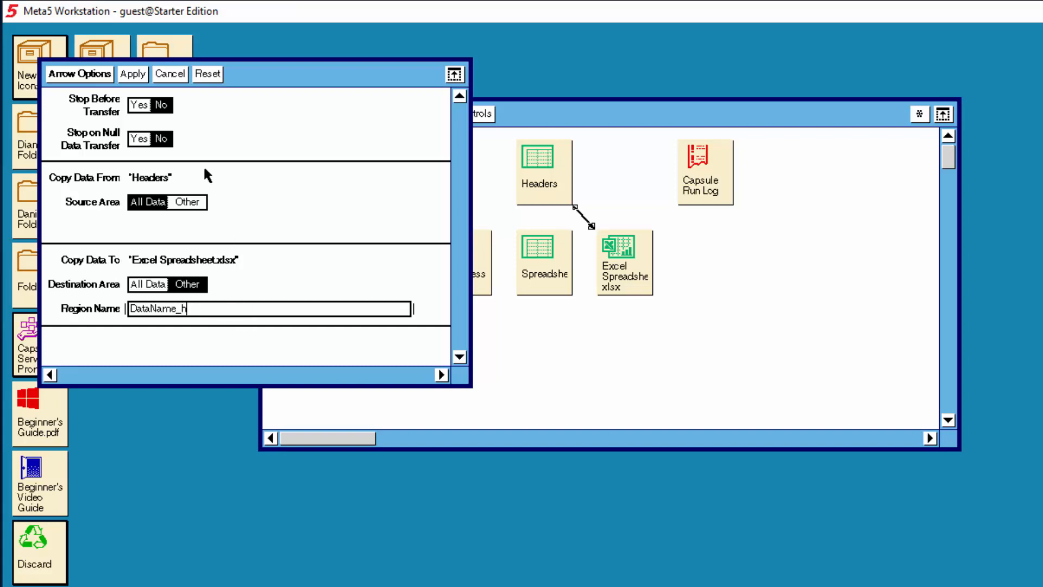
click(101, 77)
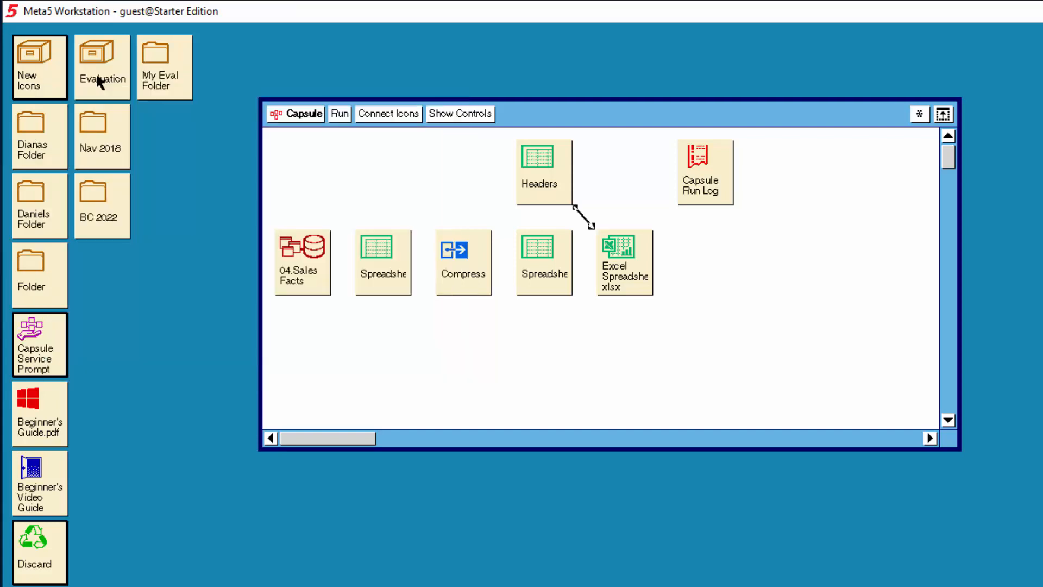
Run the capsule to transfer the headers, and check a named range in the Excel workbook.
click(340, 113)
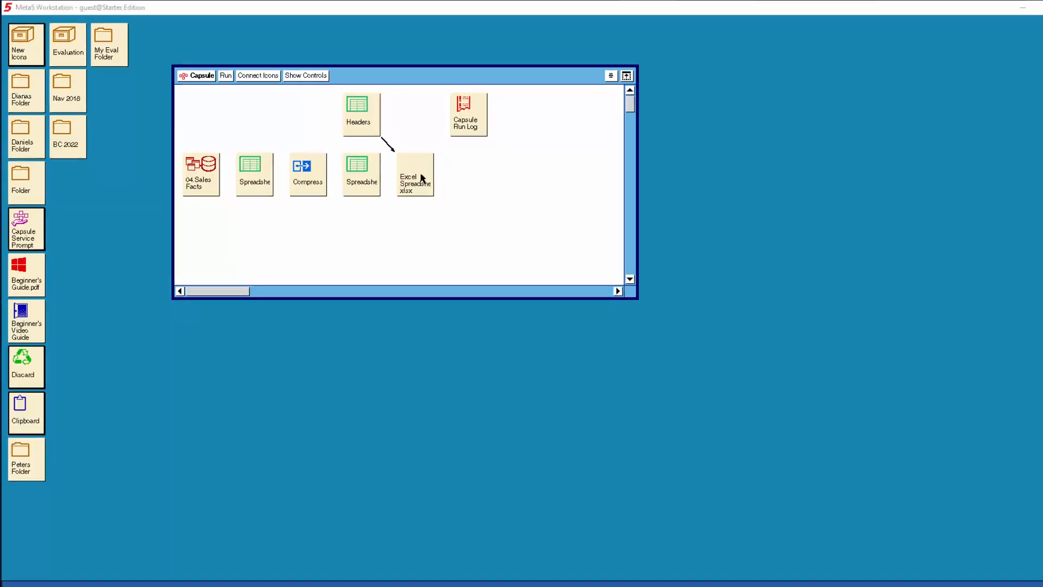
double_click(422, 178)
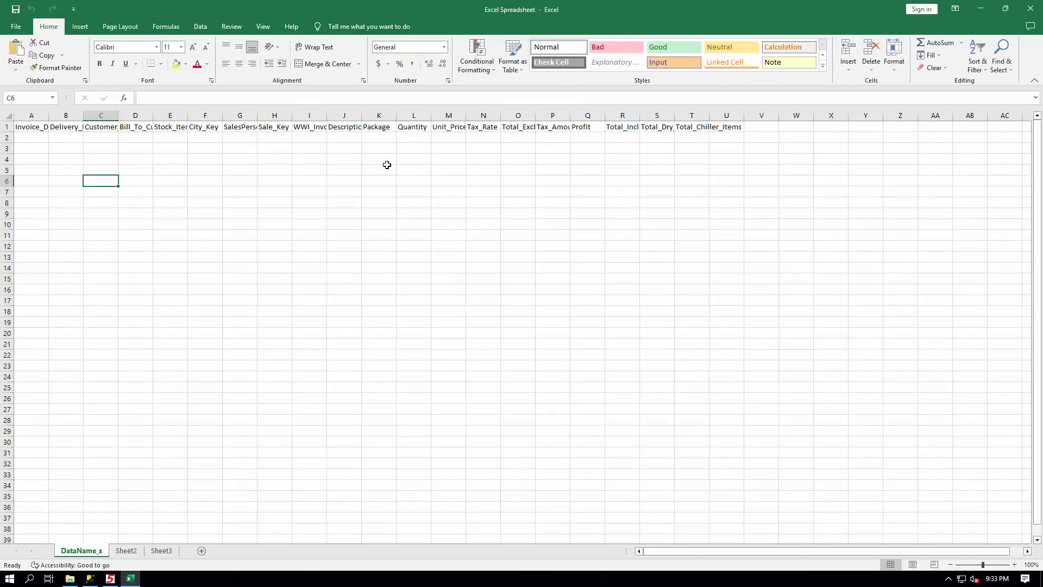
click(52, 98)
click(28, 123)
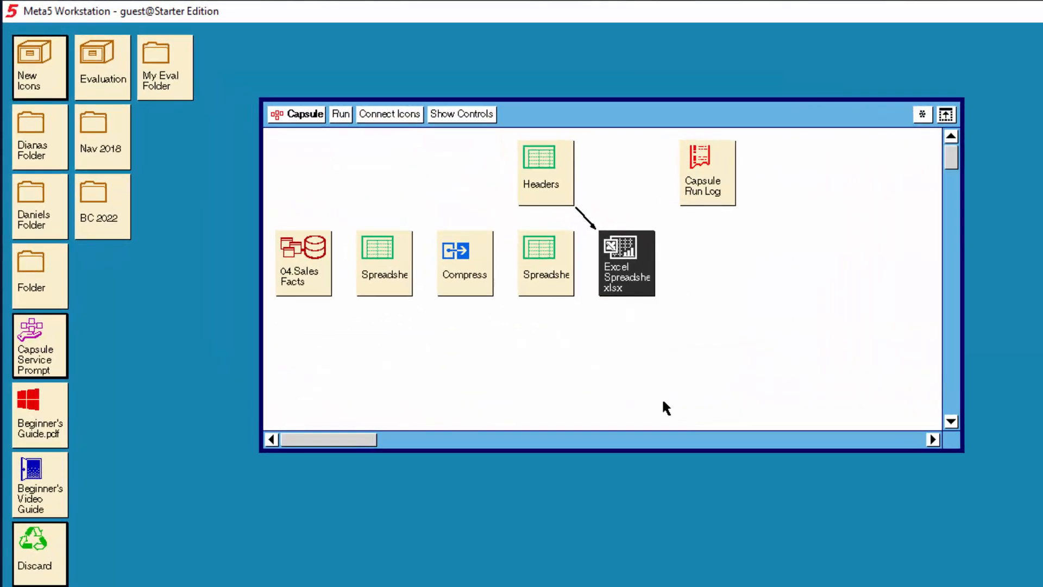
Clear the general qualifier of the 04.Sales Facts query and close the query.
double_click(315, 268)
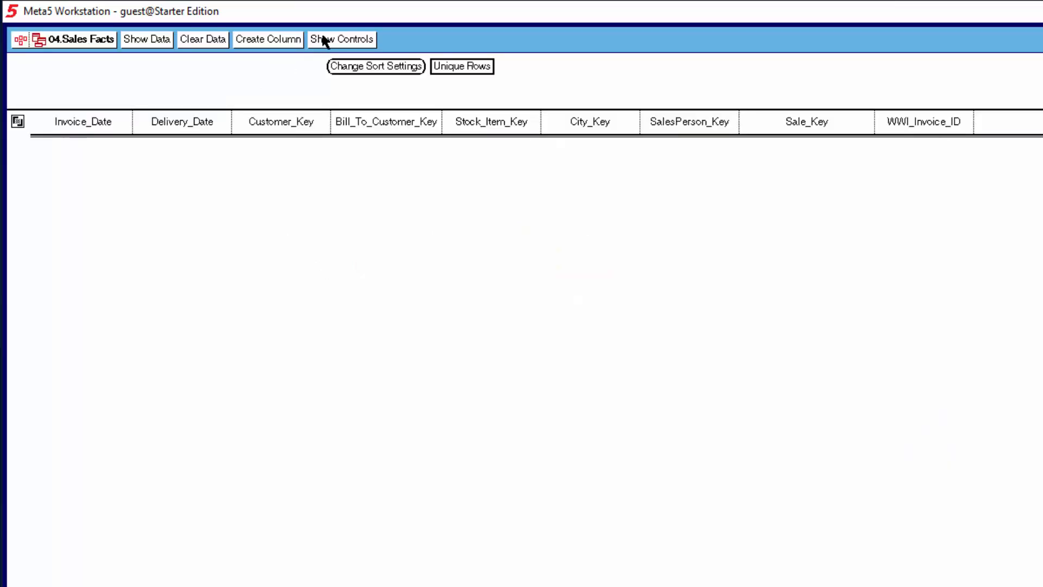
click(324, 40)
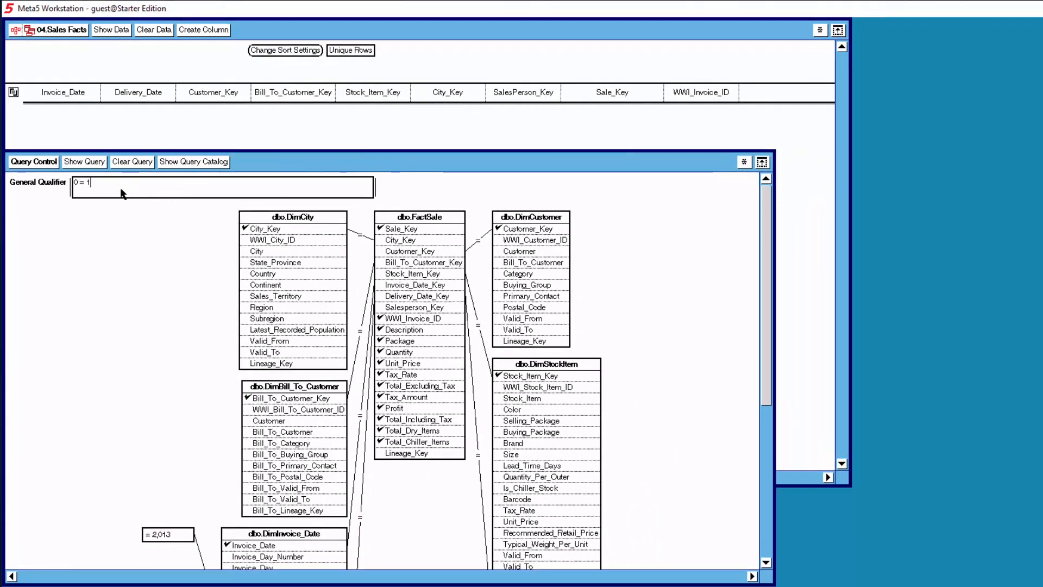
key(BackSpace)
key(BackSpace)
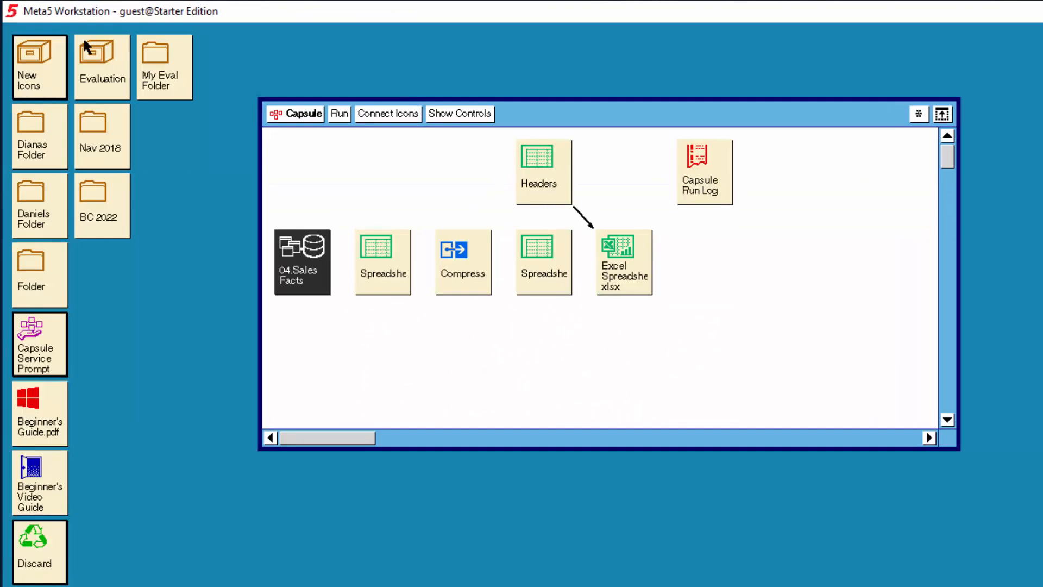
Set the Compress transformer to delete row 1, apply the controls, and close it.
click(457, 257)
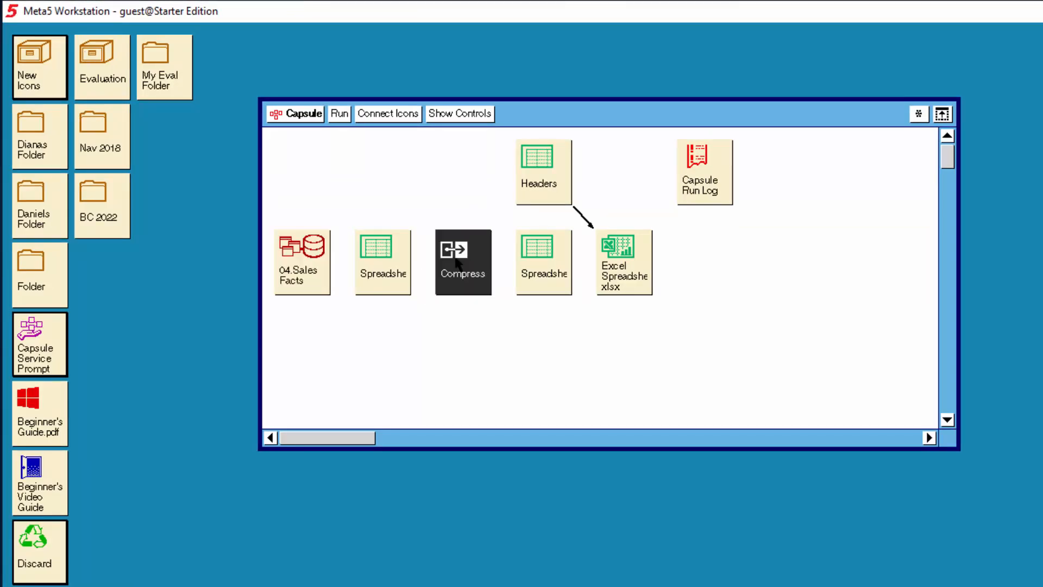
double_click(458, 264)
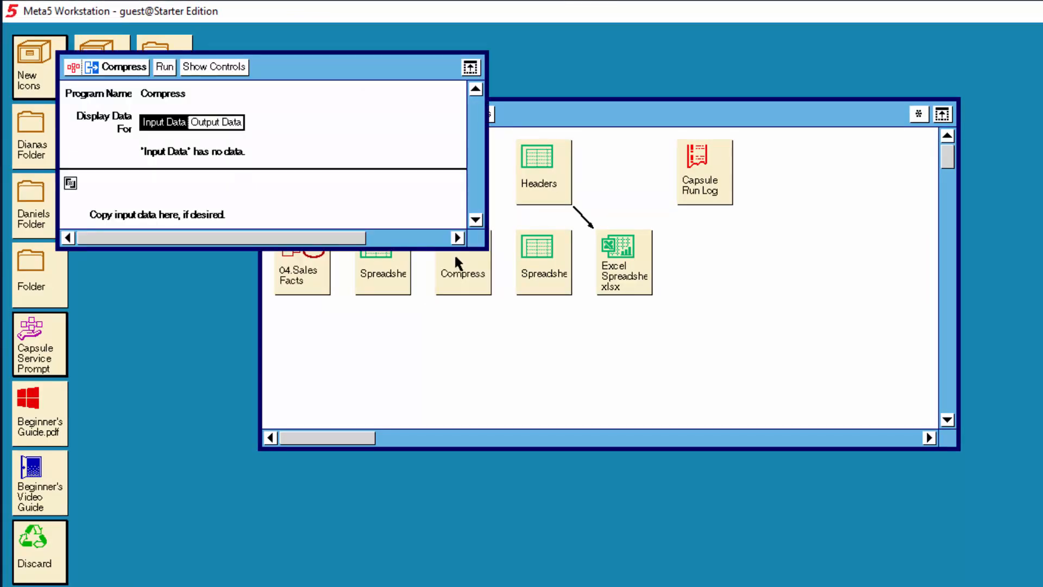
click(219, 74)
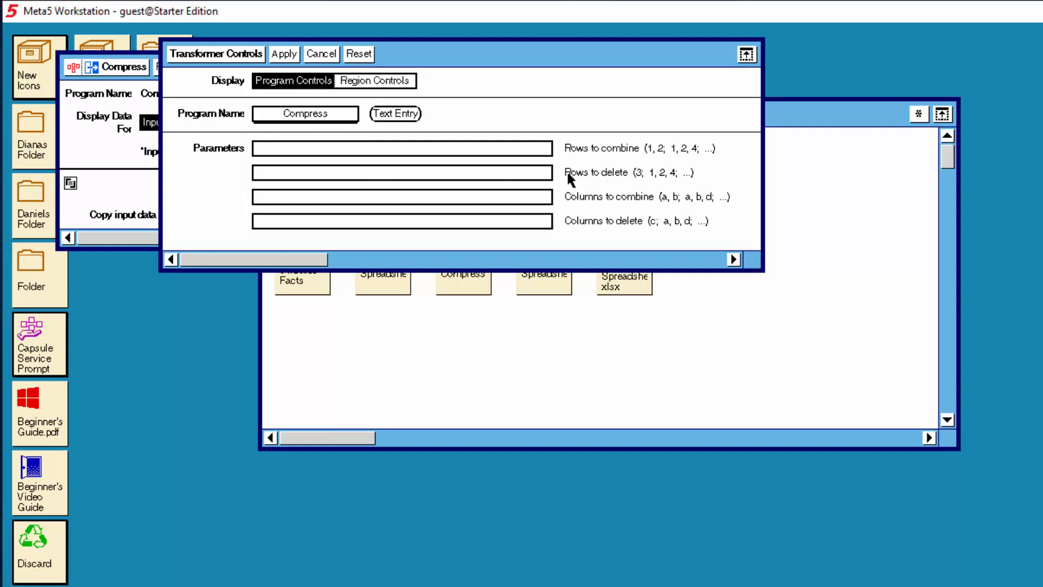
click(301, 174)
text(1)
click(244, 54)
click(134, 71)
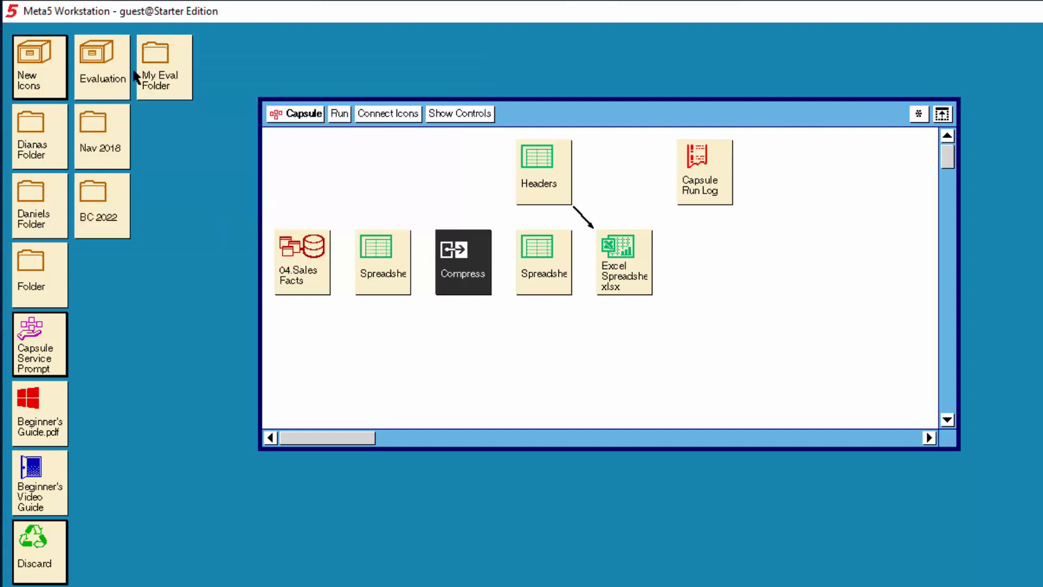
Connect 04.Sales Facts, the first lower-row spreadsheet, Compress, and the second lower-row spreadsheet in sequence.
click(308, 304)
click(308, 282)
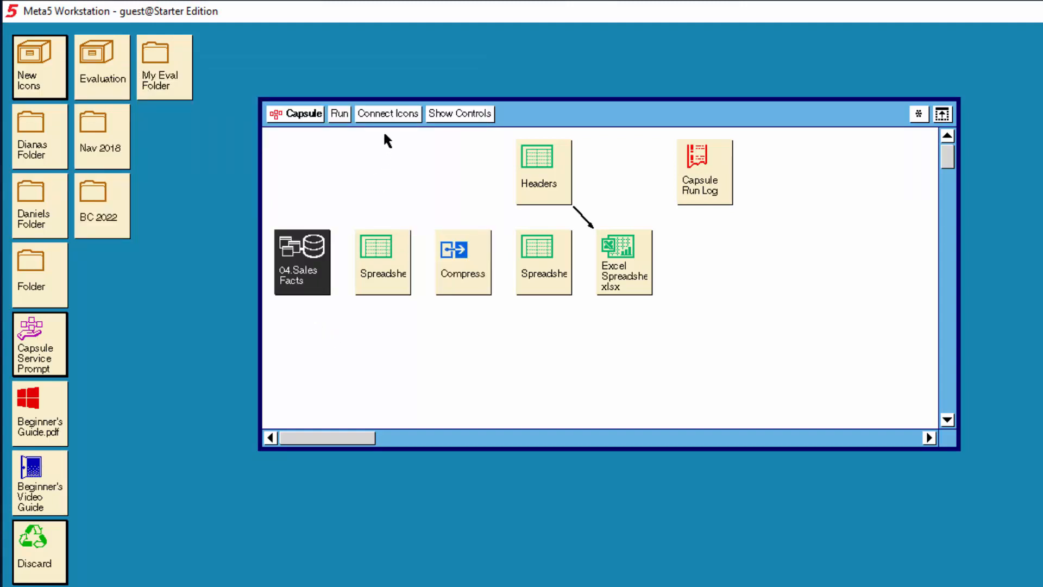
click(389, 115)
click(380, 252)
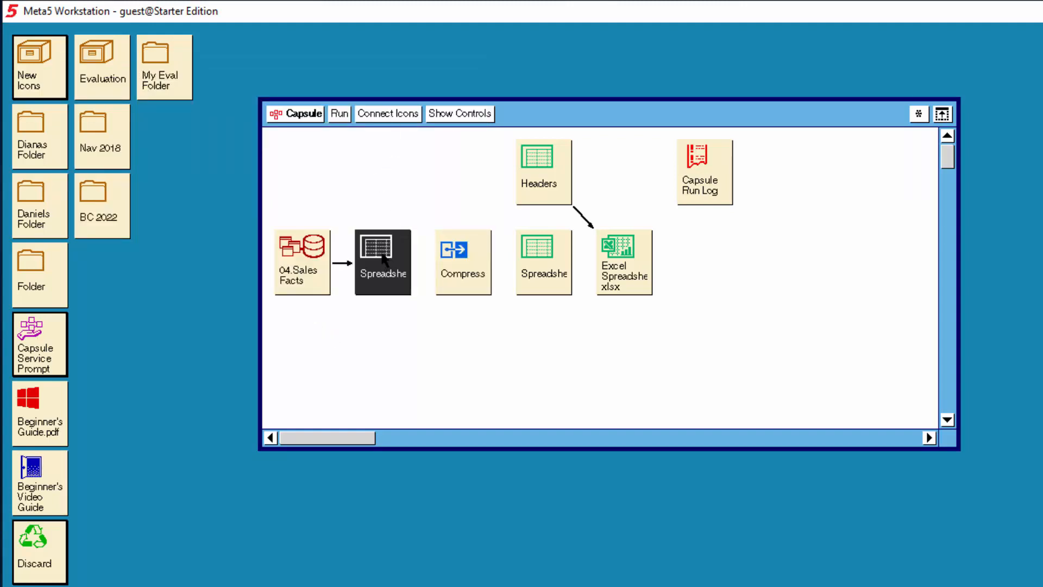
click(398, 115)
click(453, 258)
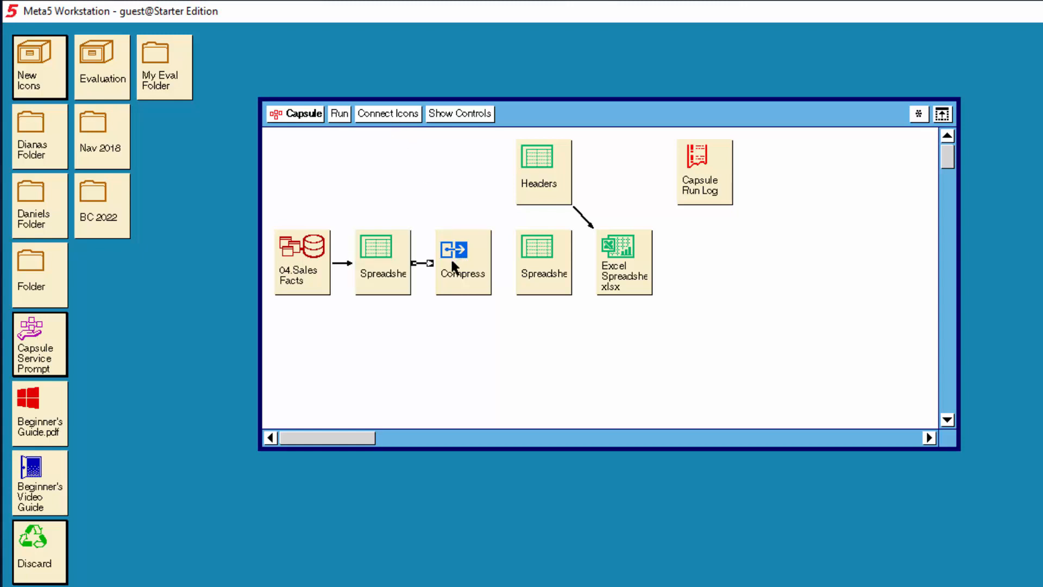
click(383, 115)
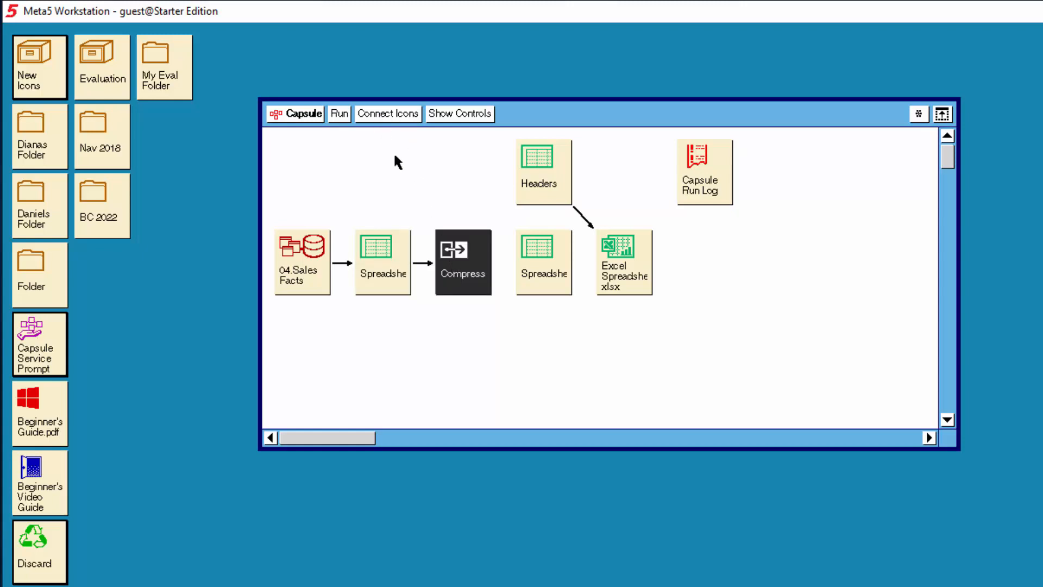
click(529, 253)
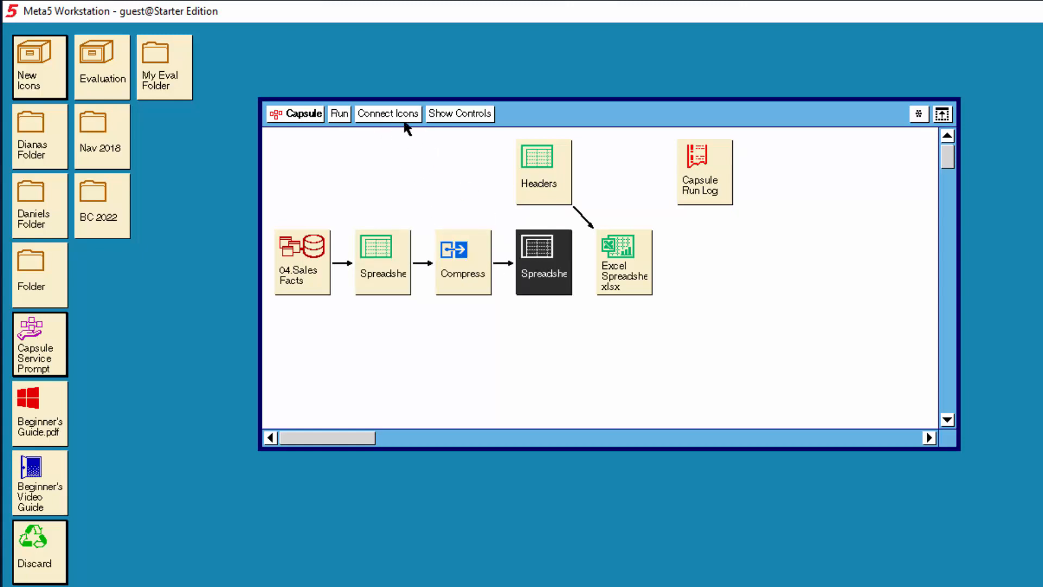
Connect the second lower-row spreadsheet to Excel Spreadsheet.xlsx, with the arrow's destination area set to Other and region name DataName_d.
right_click(581, 263)
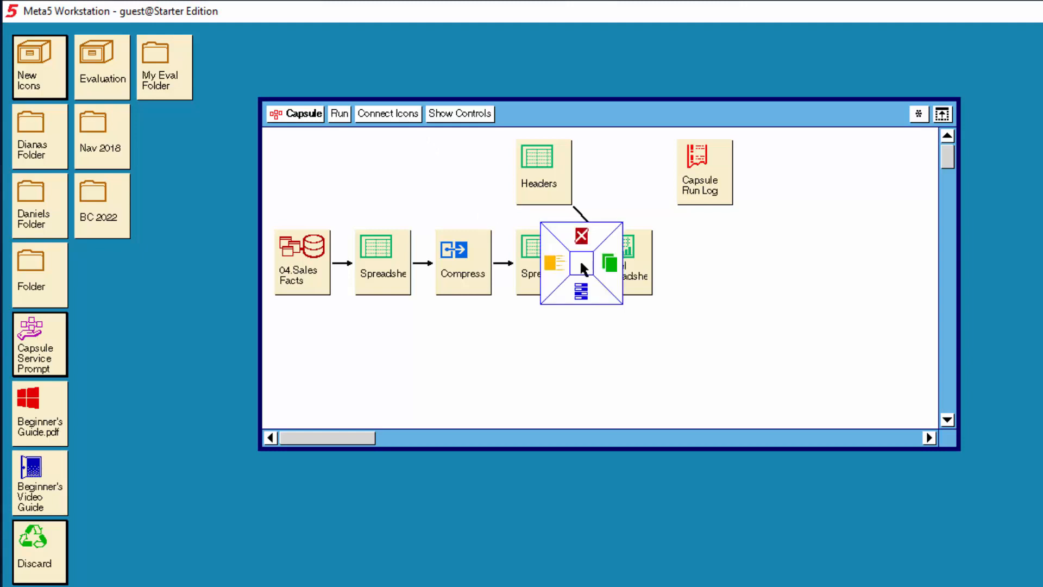
click(580, 283)
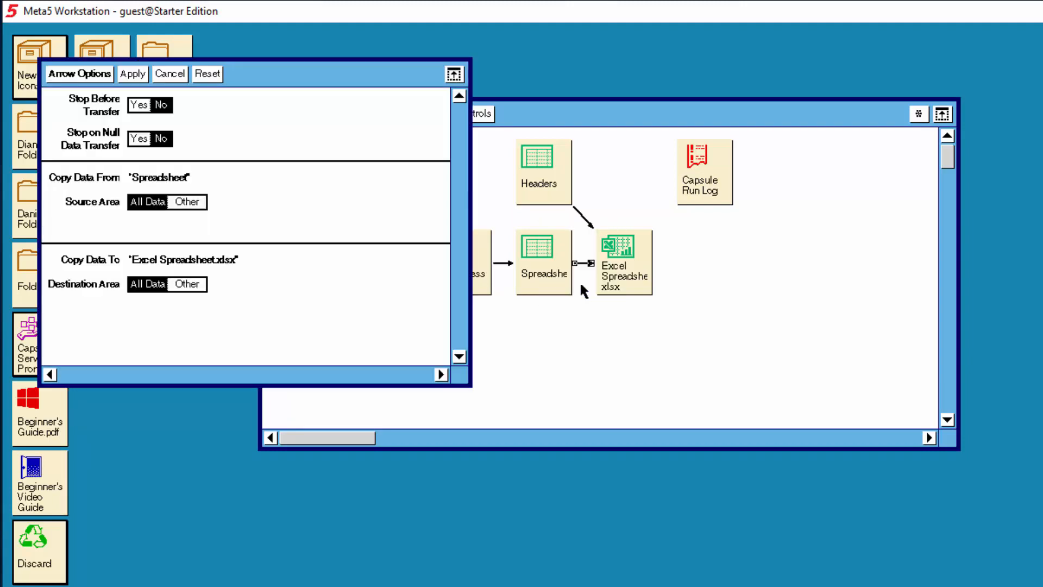
click(195, 286)
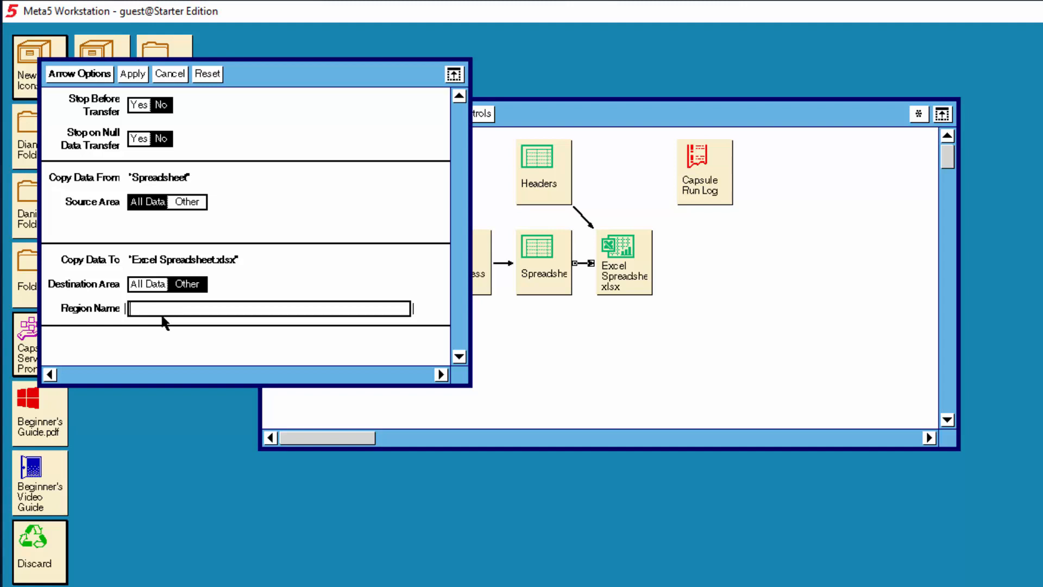
text(DataName_d)
click(151, 311)
click(135, 75)
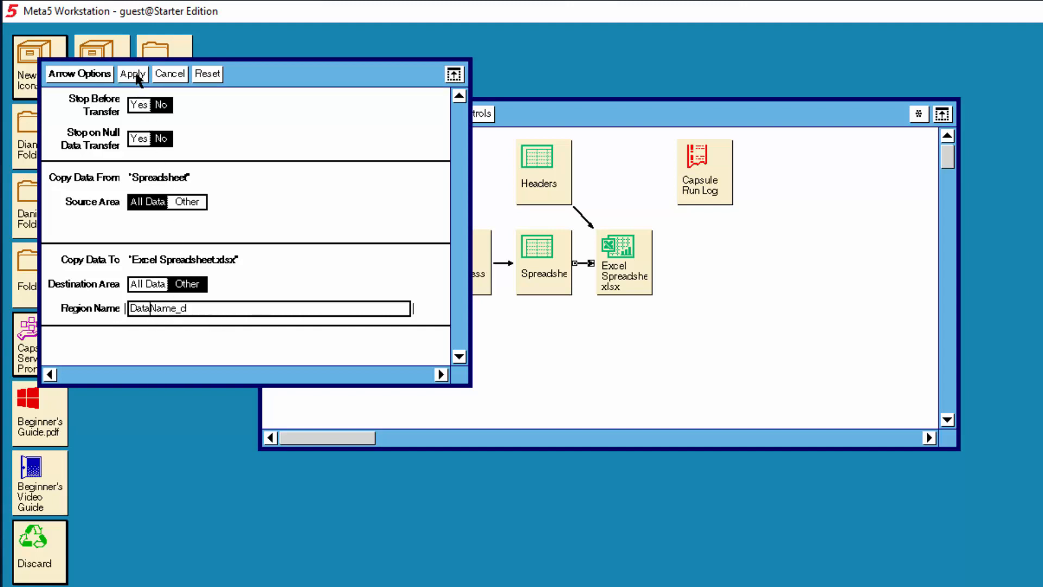
click(102, 74)
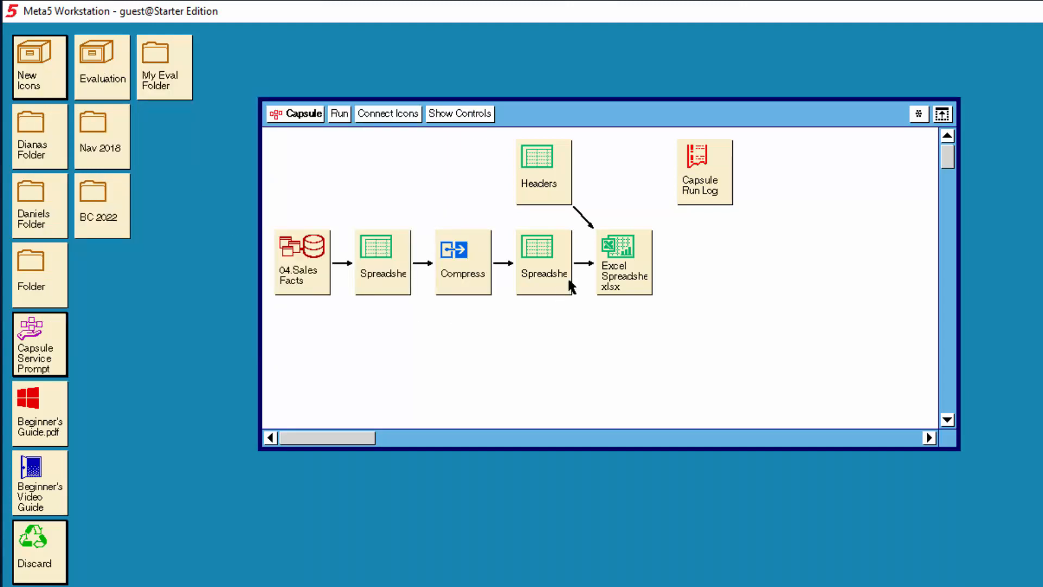
Delete the arrow from Headers to Excel Spreadsheet.xlsx and run the capsule starting from 04.Sales Facts.
click(587, 219)
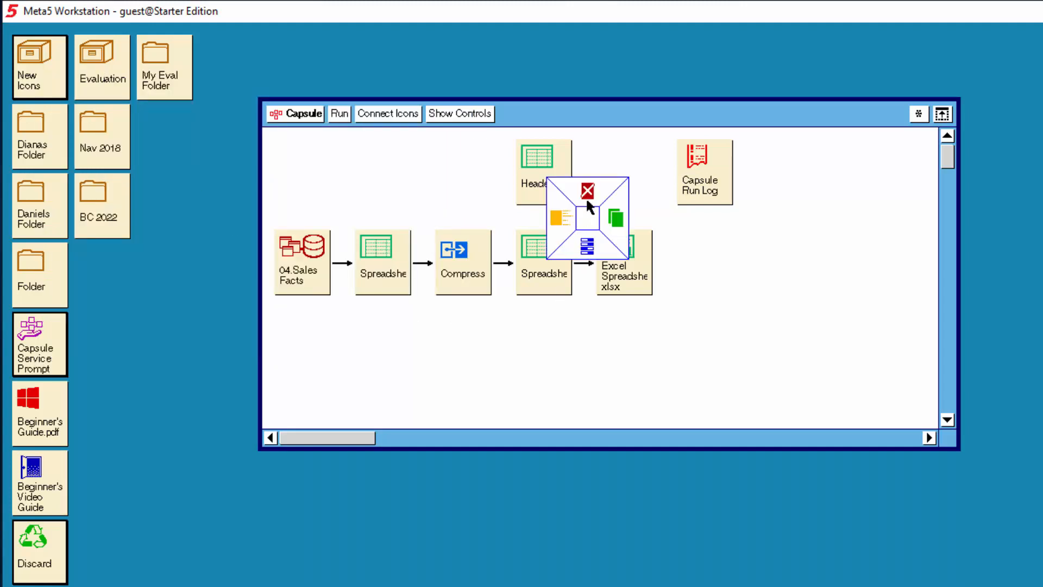
click(587, 190)
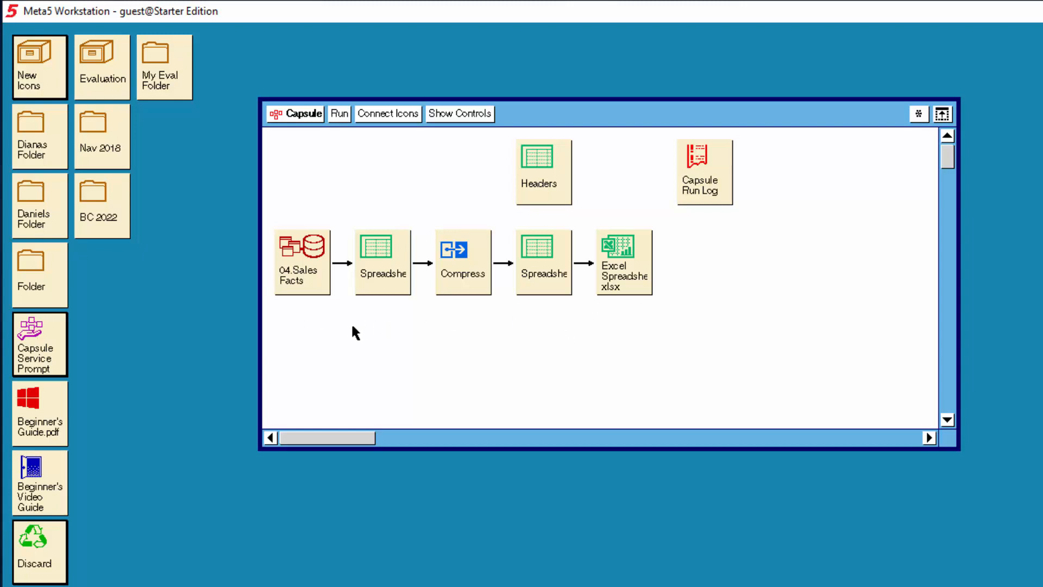
click(301, 280)
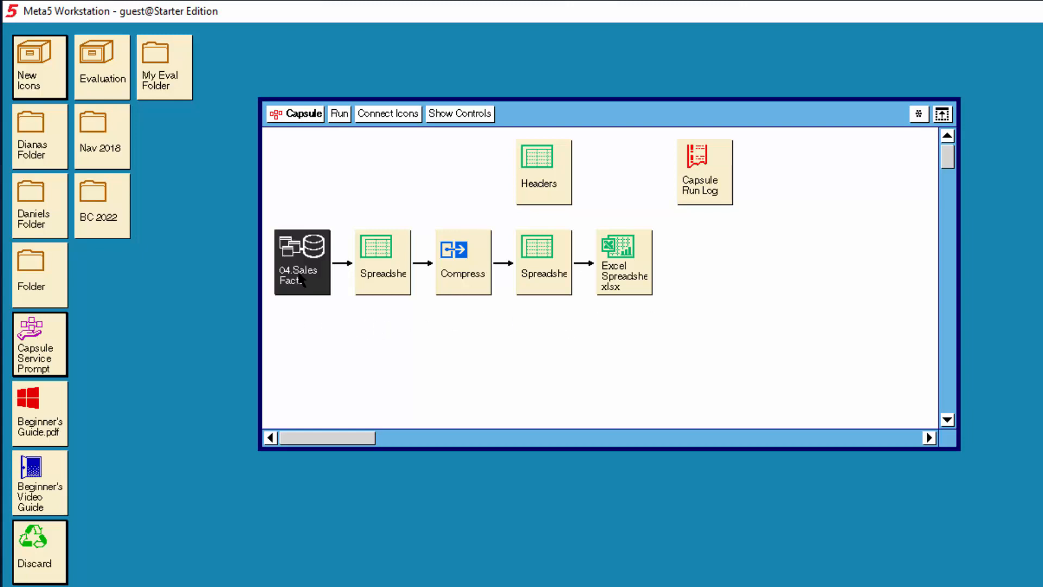
click(339, 114)
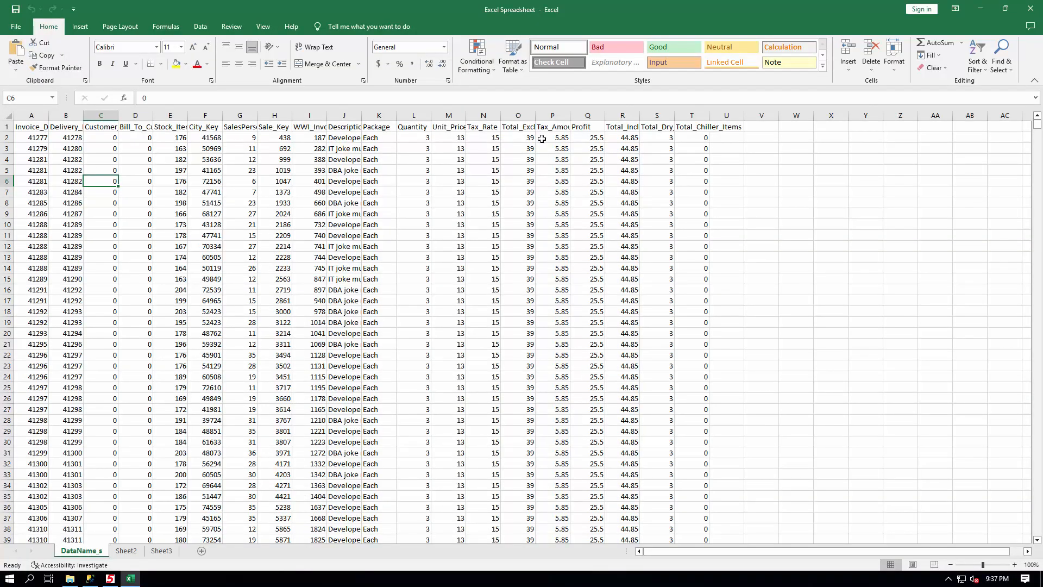
In the Excel workbook, convert range A1:T60969 on the DataName_s sheet into a table with headers.
click(31, 132)
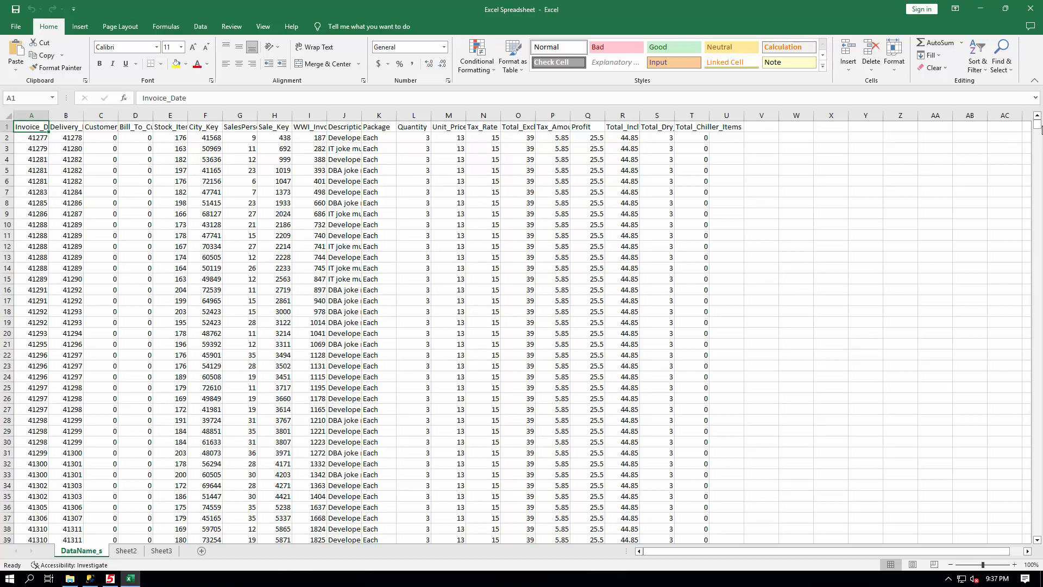
drag(1037, 126, 1041, 543)
scroll(837, 462, down, 4)
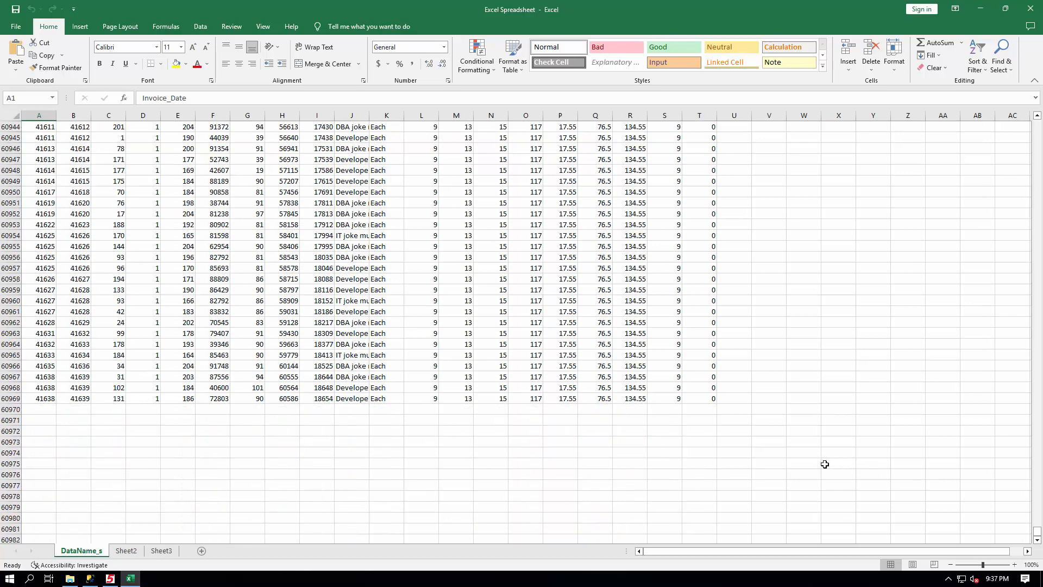
shift+click(706, 399)
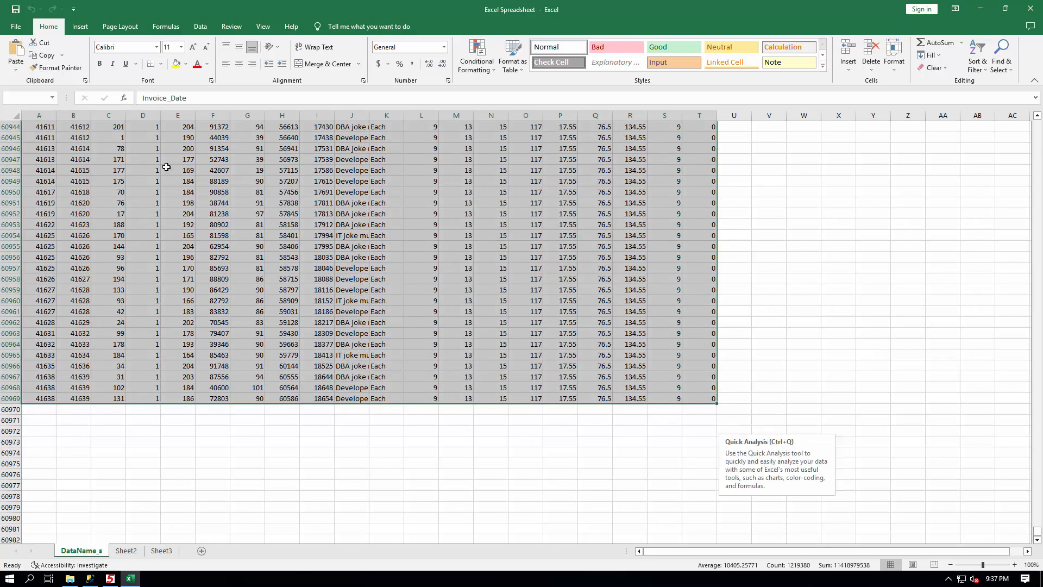
click(80, 30)
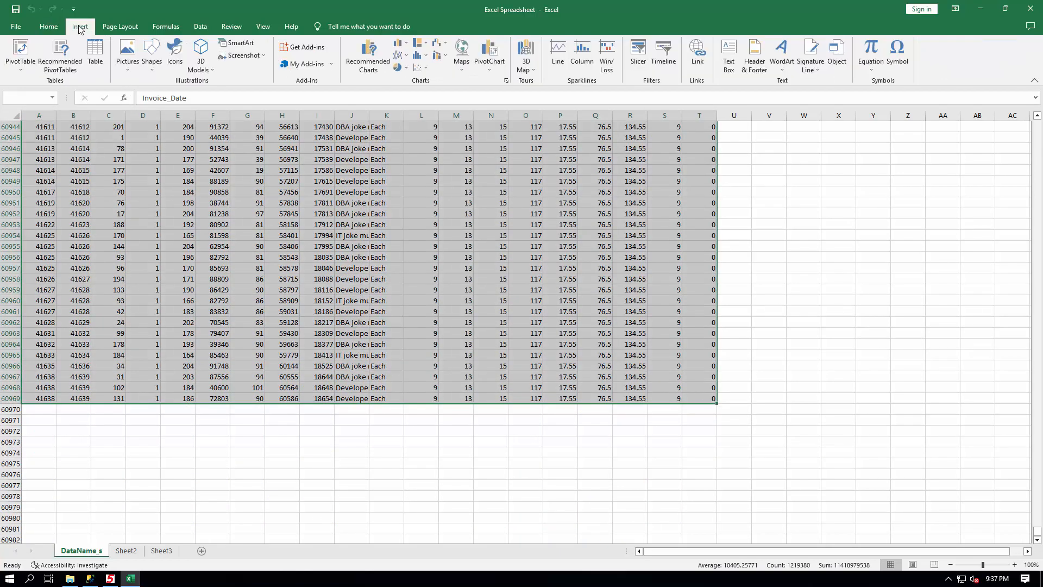
click(97, 52)
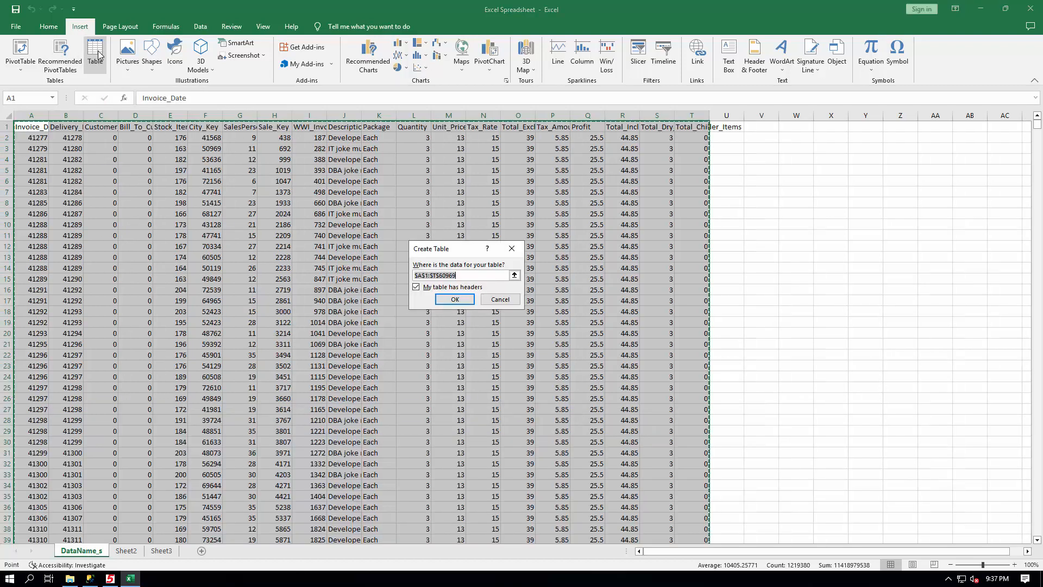
click(458, 301)
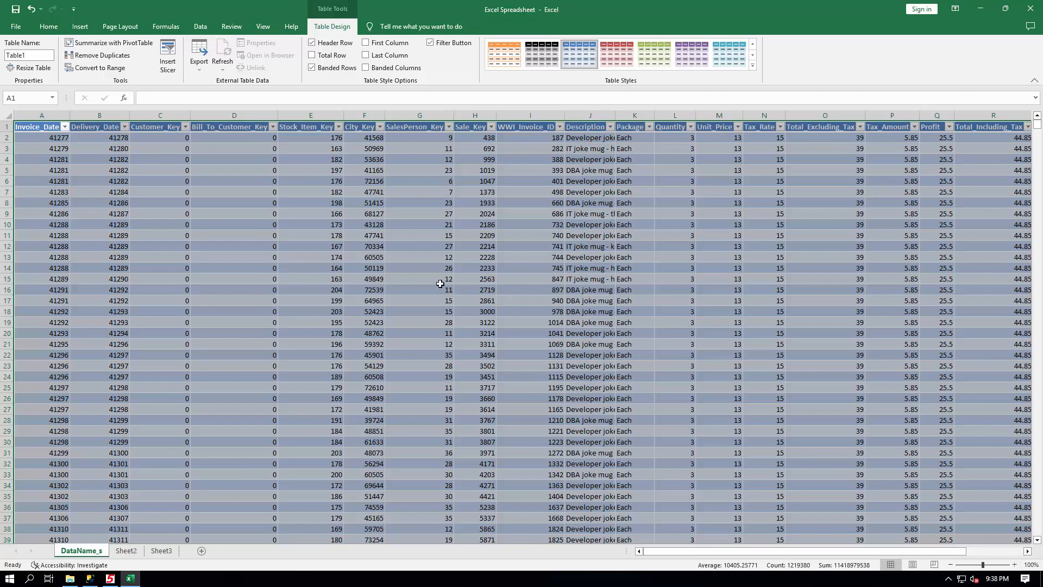
Name the new table DataName_t.
click(48, 57)
text(DataName_t)
key(Return)
Check which cells the named ranges DataName_d and DataName_h cover.
click(53, 98)
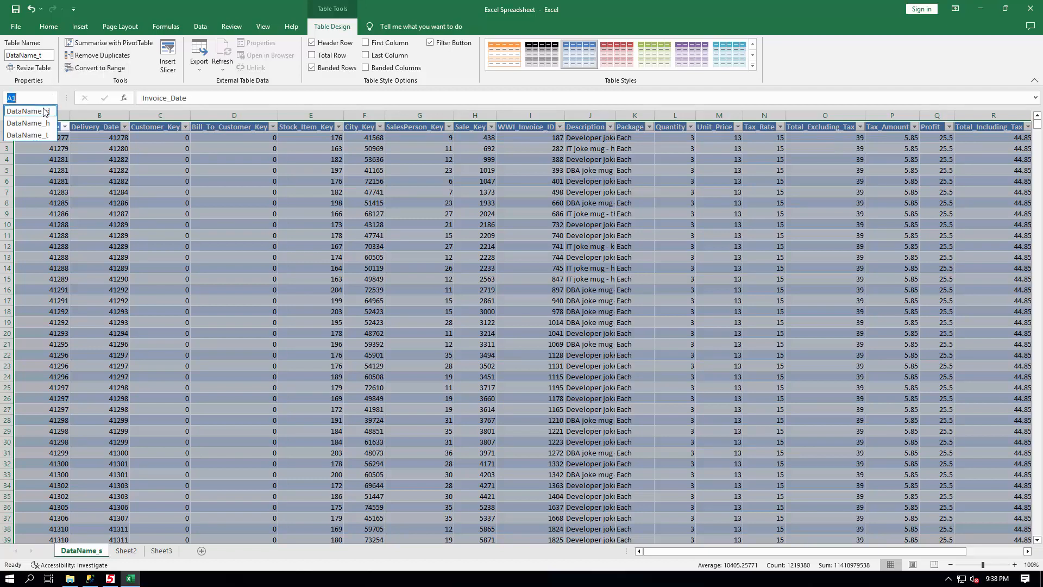
click(44, 110)
click(52, 98)
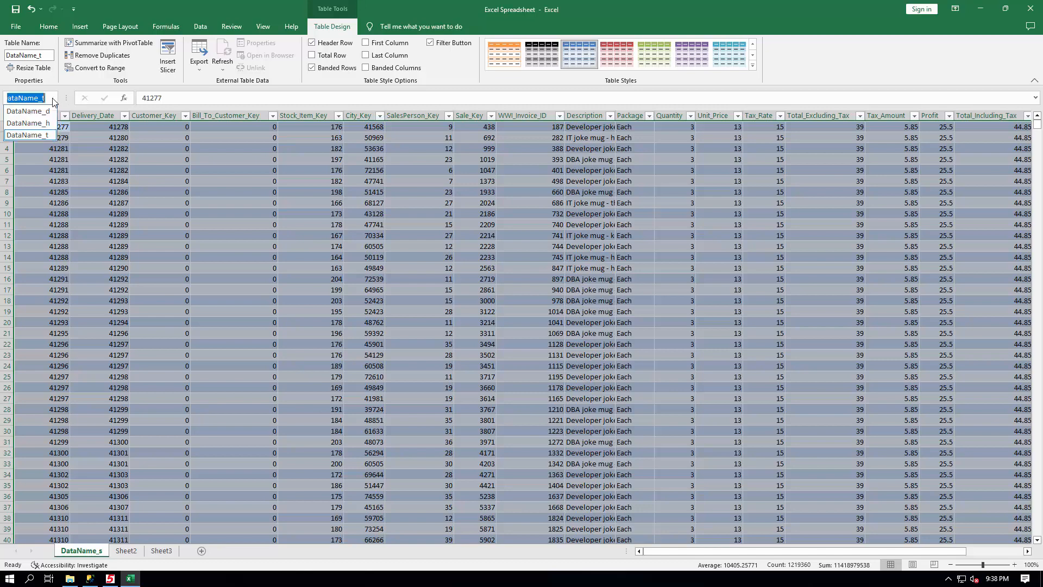
click(47, 124)
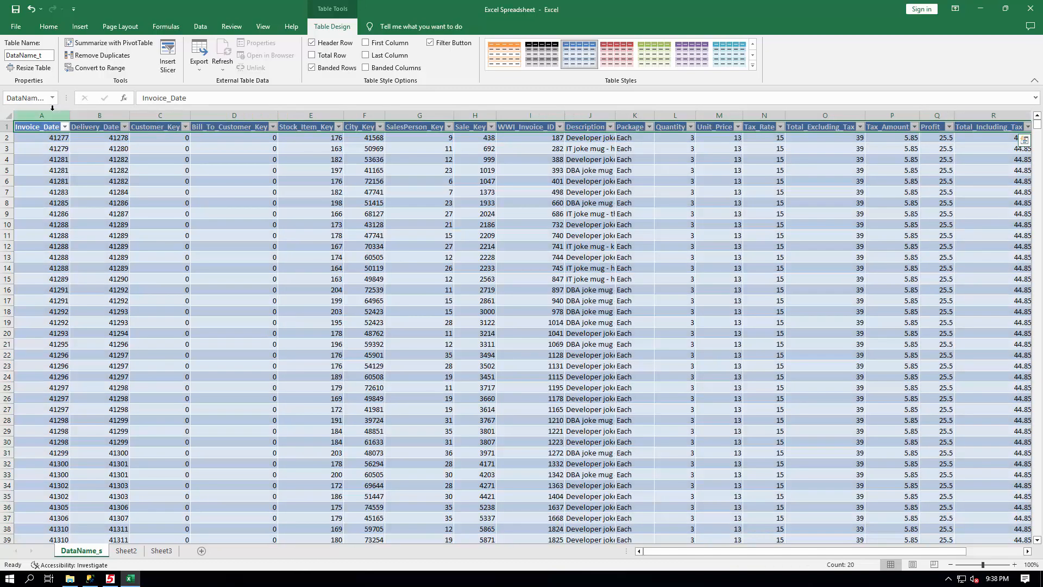
Select the DataName_t table, add it to the Power Pivot data model, and close the Power Pivot window.
click(52, 98)
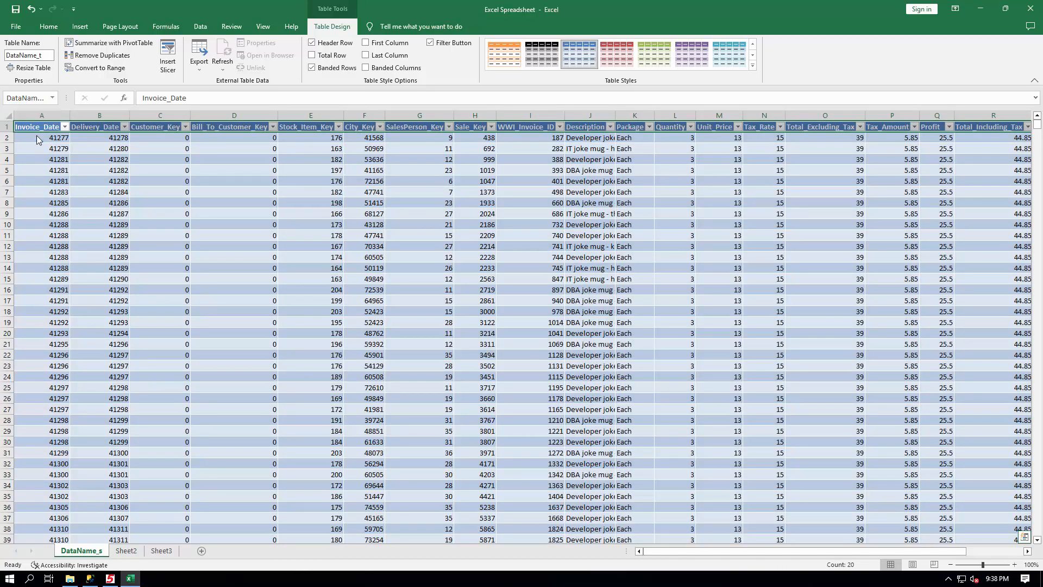
click(37, 135)
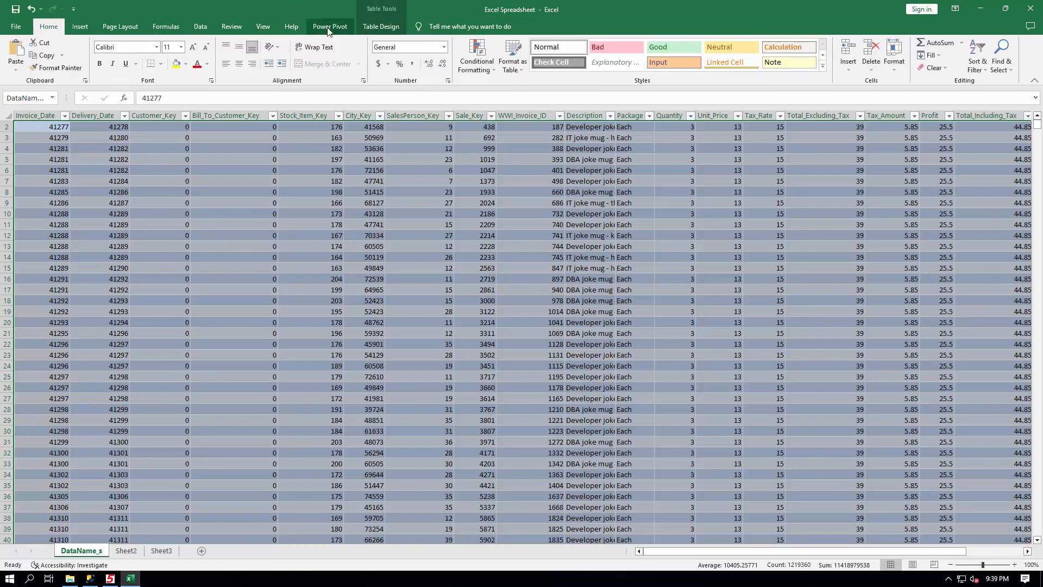
click(329, 27)
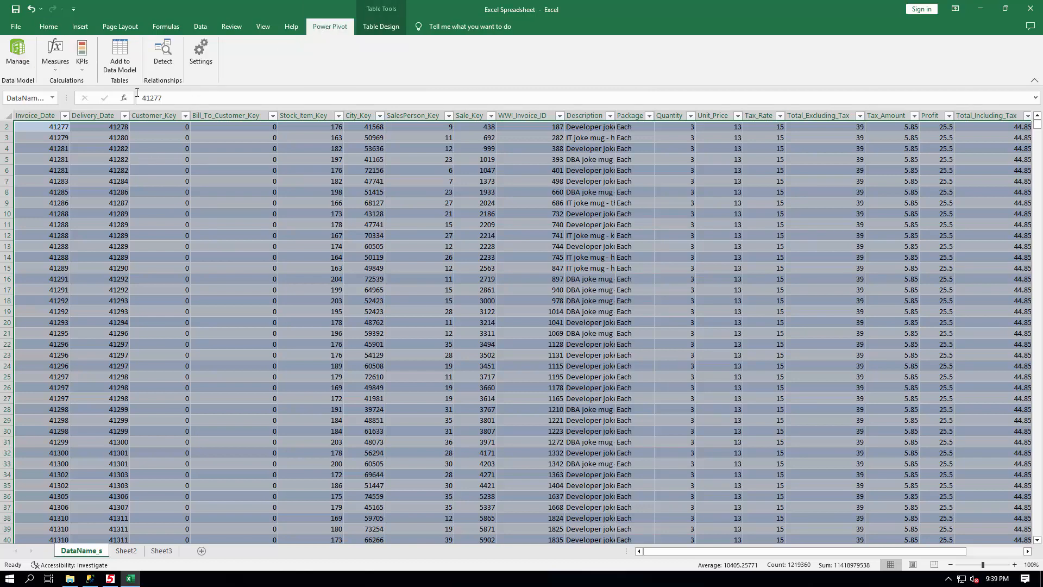
click(121, 52)
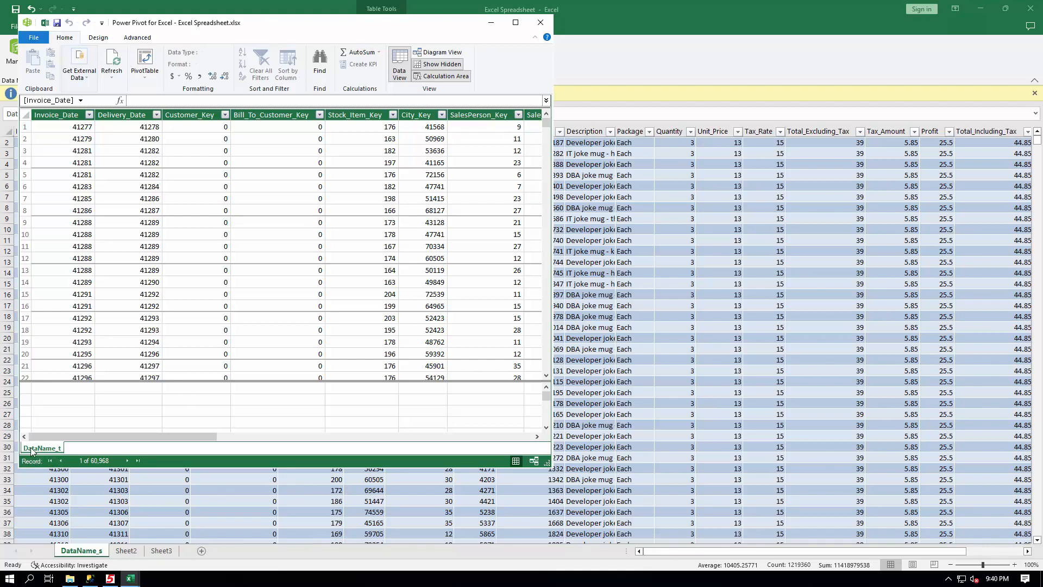
click(539, 21)
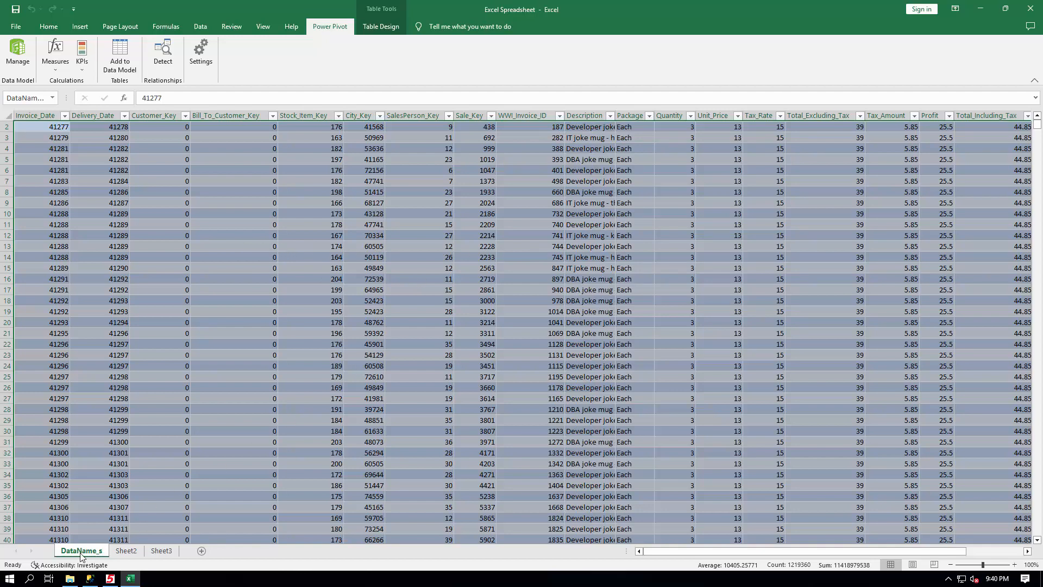
Open the Power Pivot data model, refresh the DataName_t data, and close the Power Pivot window.
click(18, 56)
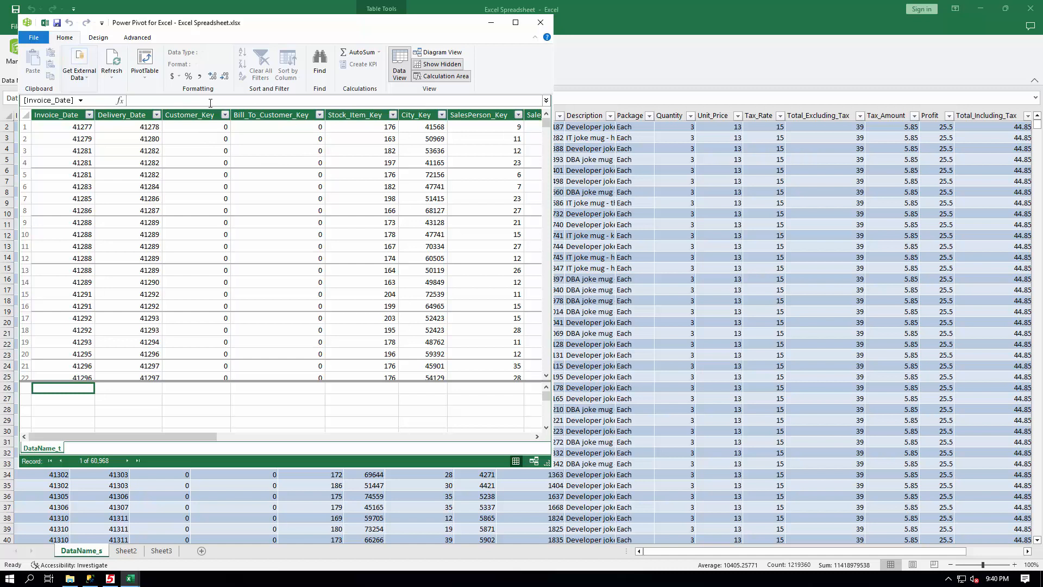
click(113, 60)
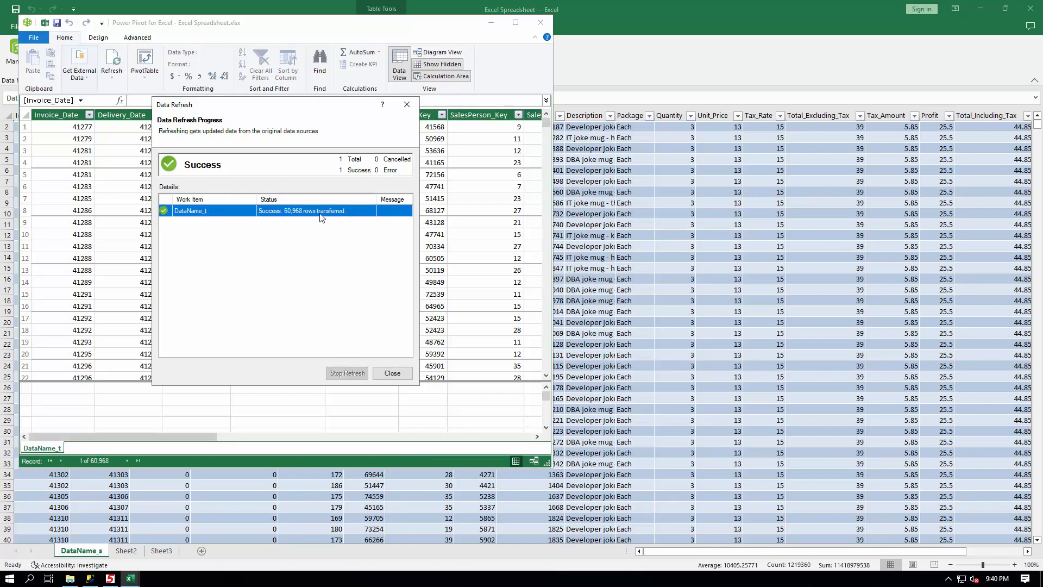
click(391, 374)
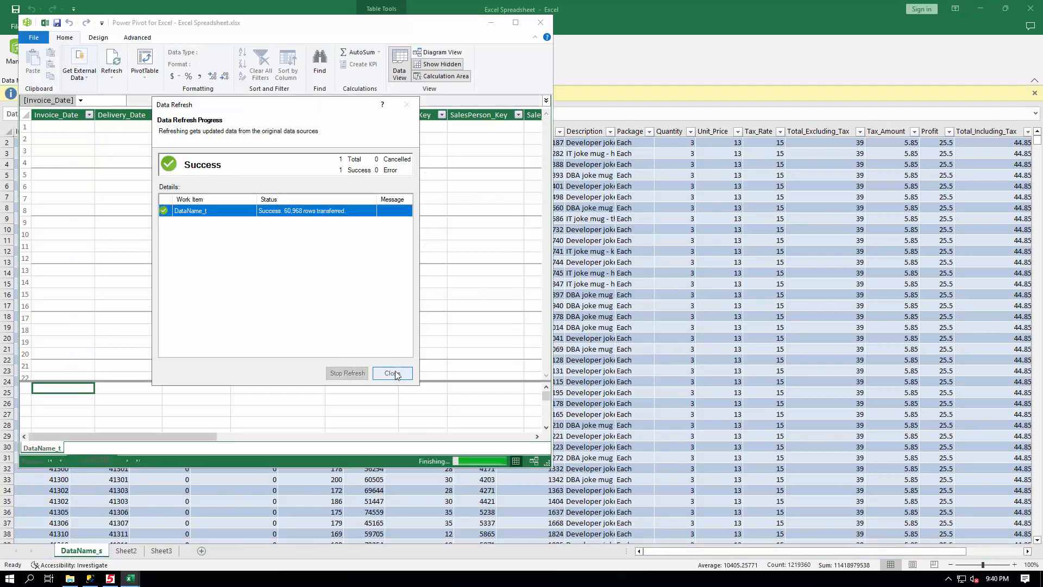
click(542, 23)
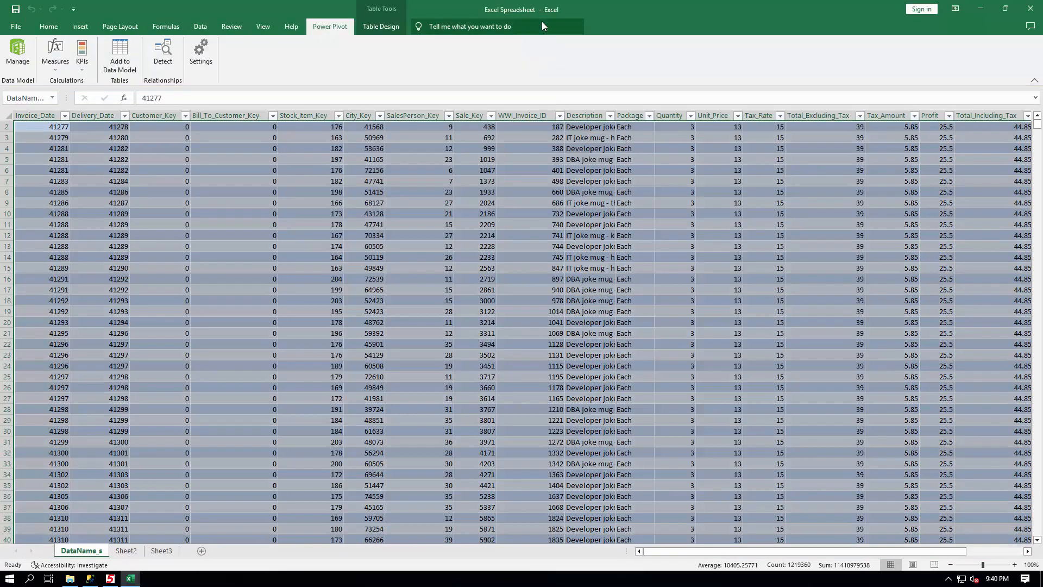
Close the Excel workbook and log off from Meta5 Workstation.
click(1032, 10)
click(494, 306)
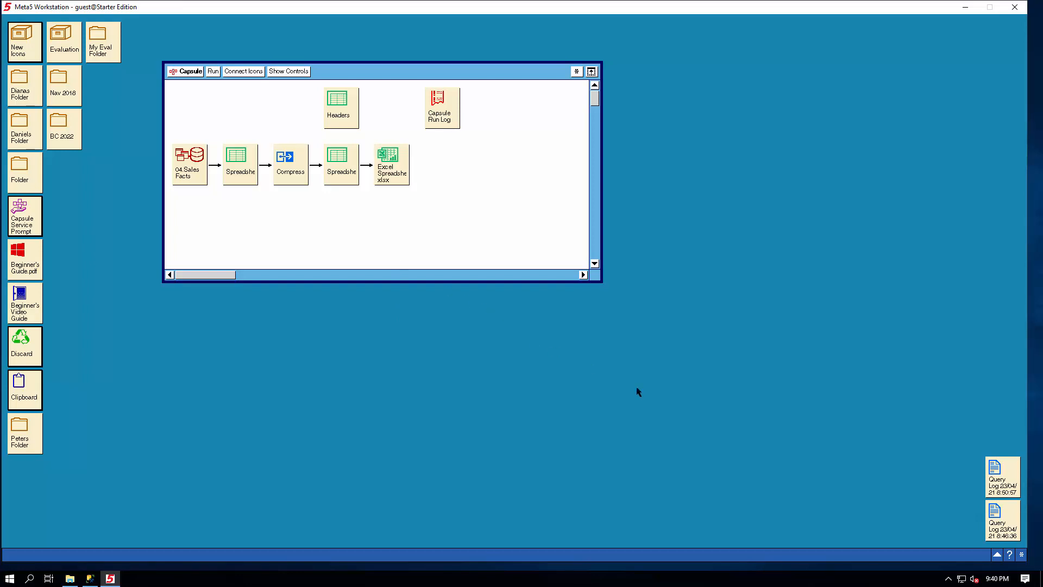
click(1021, 554)
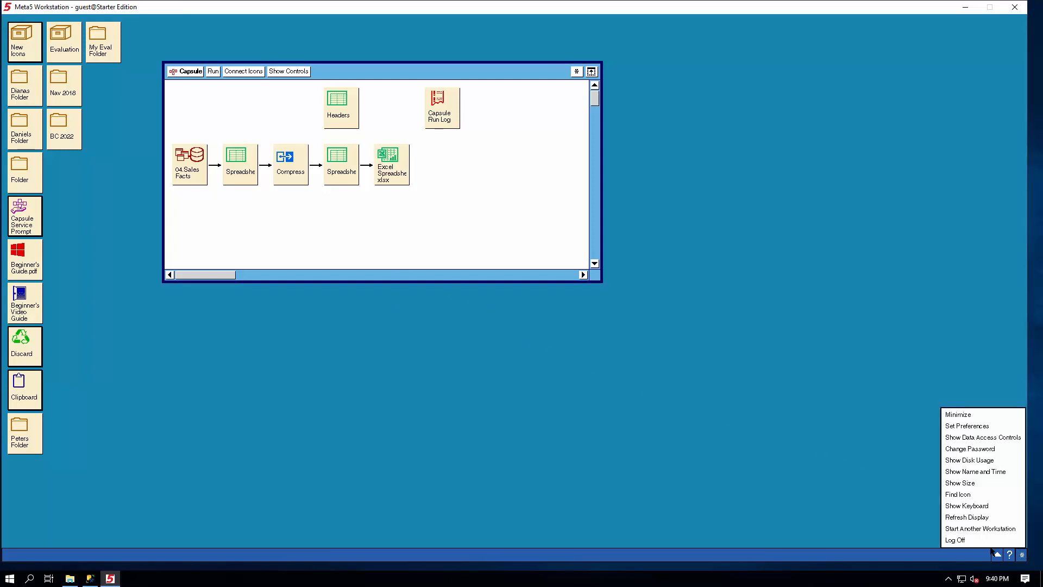
click(956, 540)
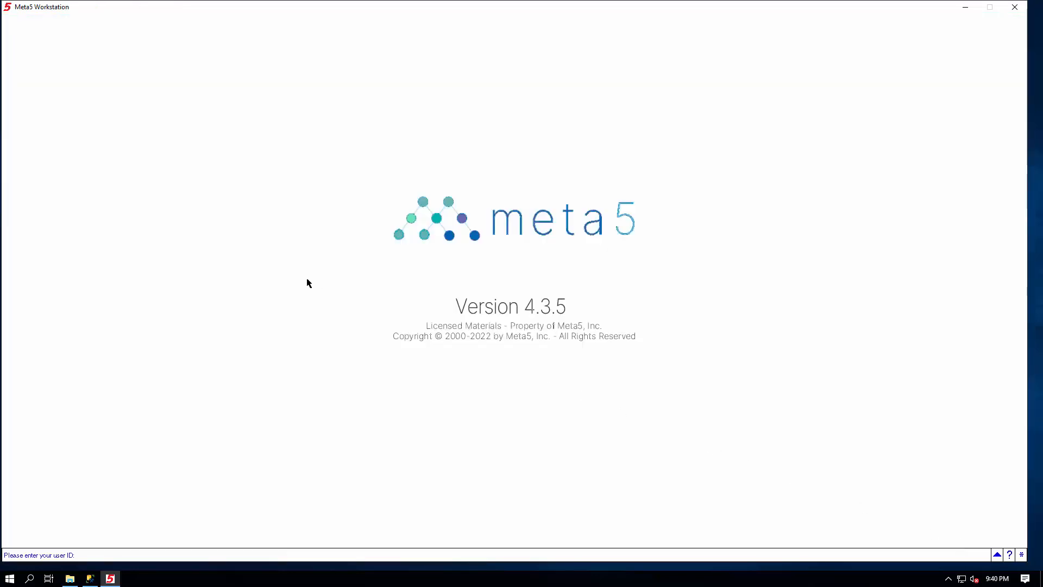